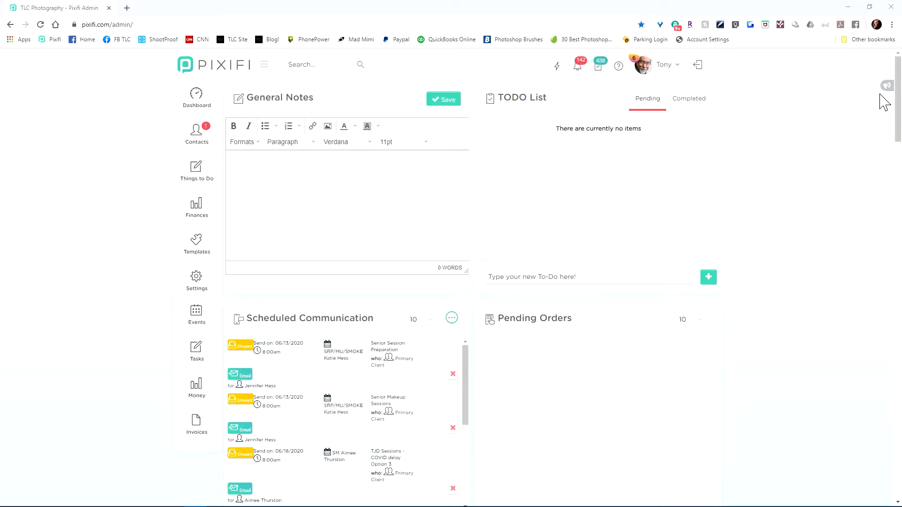
Step: Open the latest-changes post on product template categories and archiving and read the full article
click(893, 95)
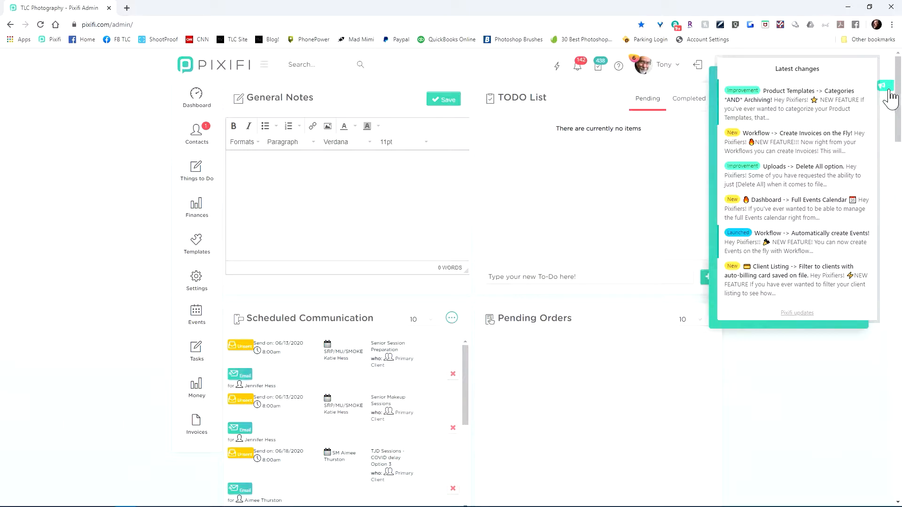
click(815, 97)
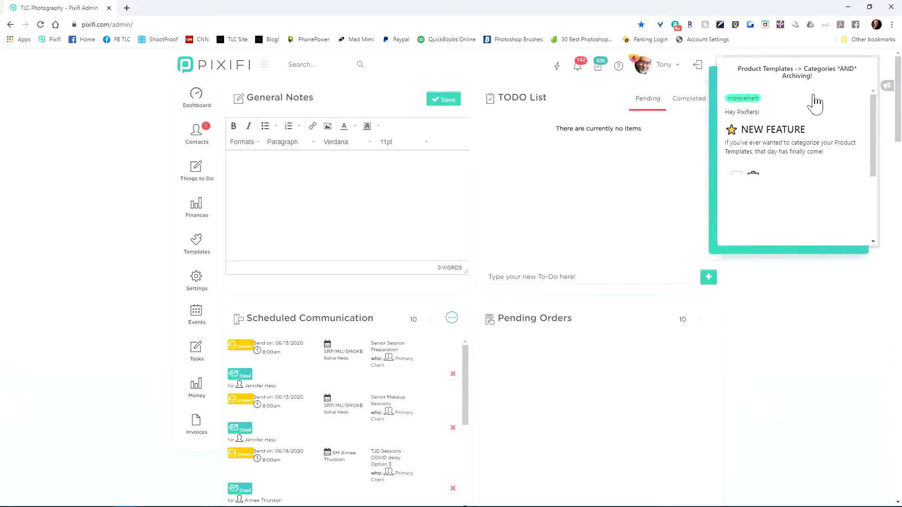
scroll(804, 103, down, 2)
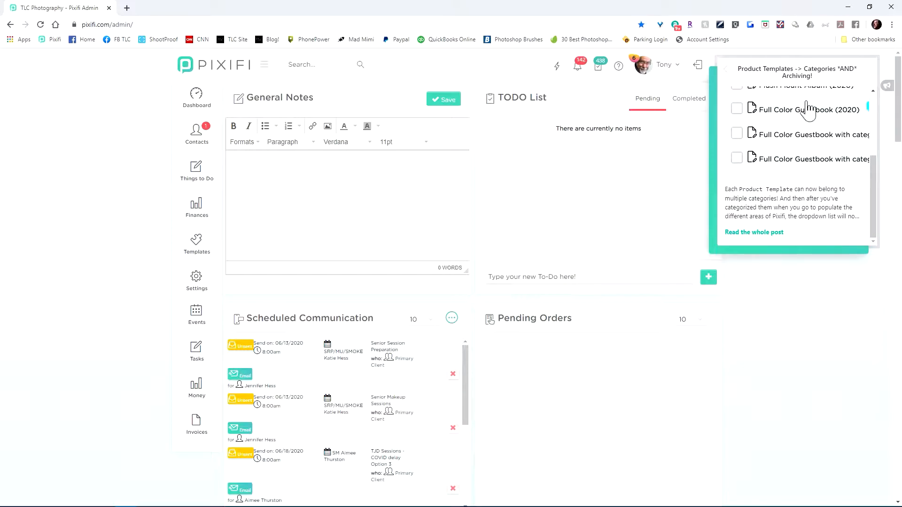
scroll(808, 109, up, 2)
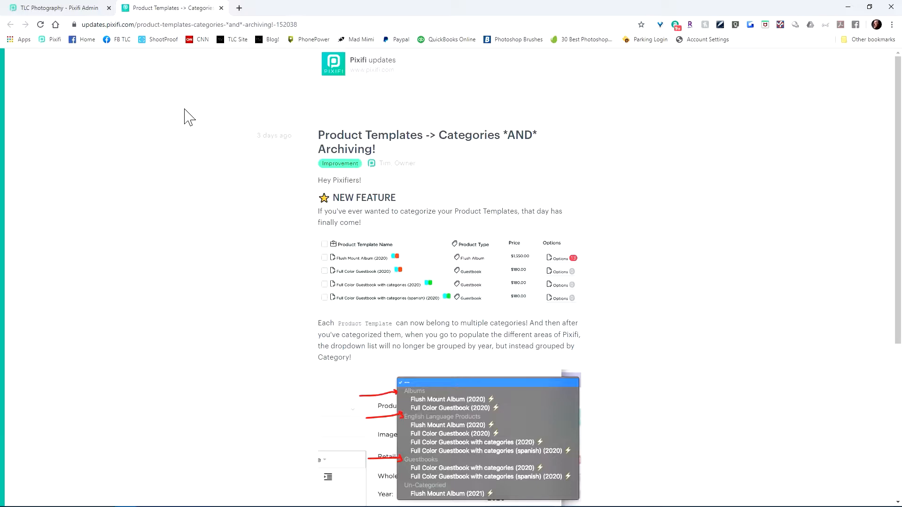
scroll(273, 178, down, 5)
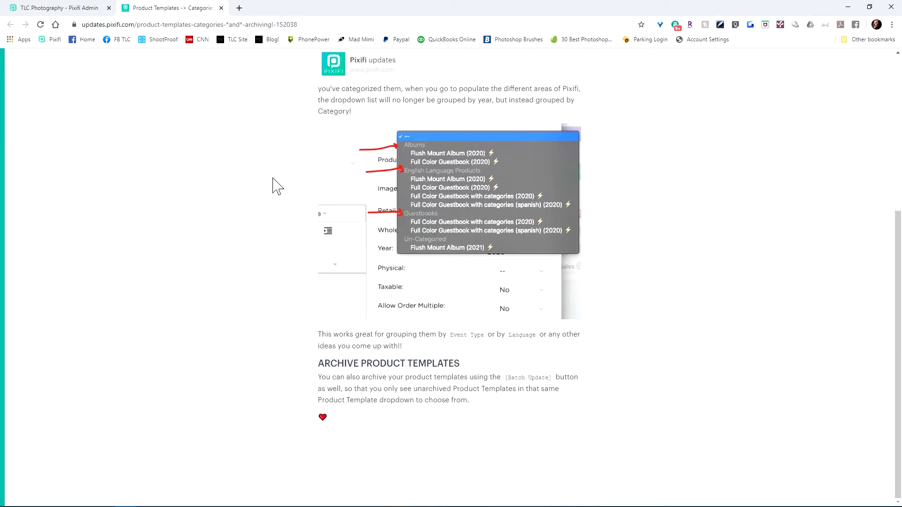
scroll(277, 187, up, 5)
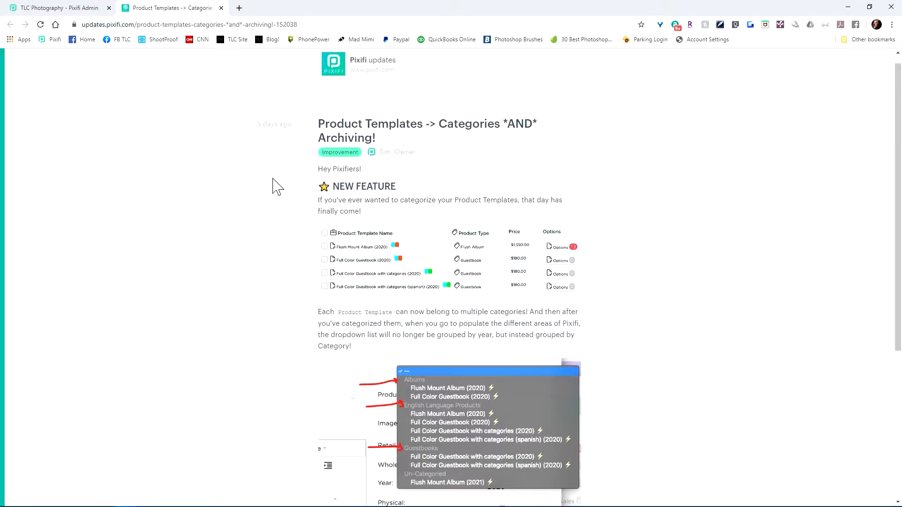
scroll(277, 187, down, 5)
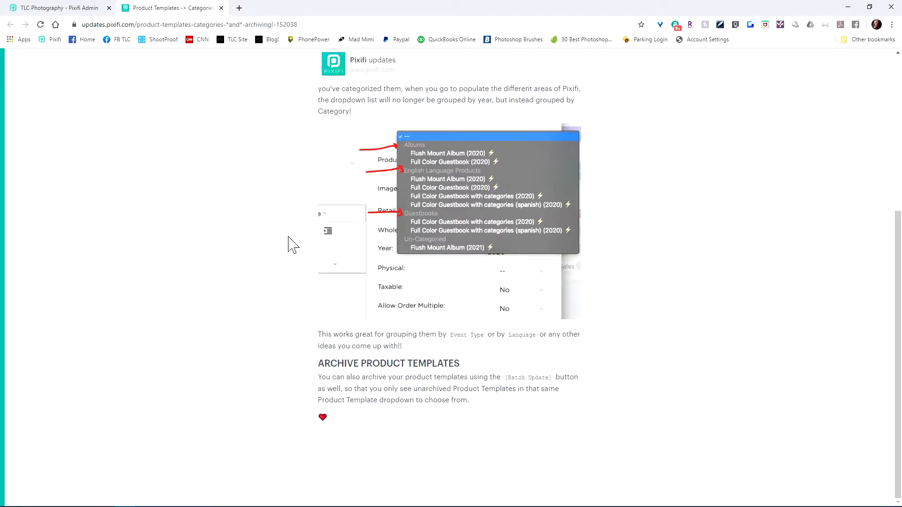
scroll(271, 211, up, 5)
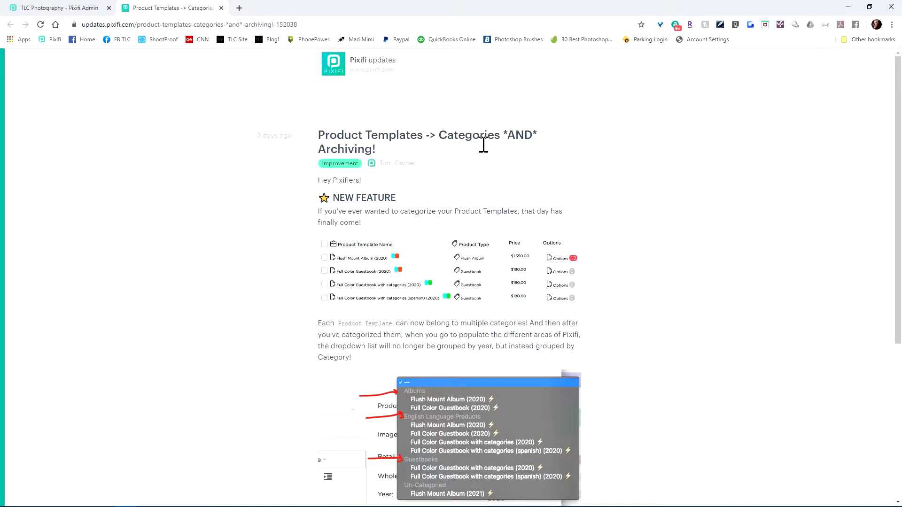
scroll(278, 287, down, 5)
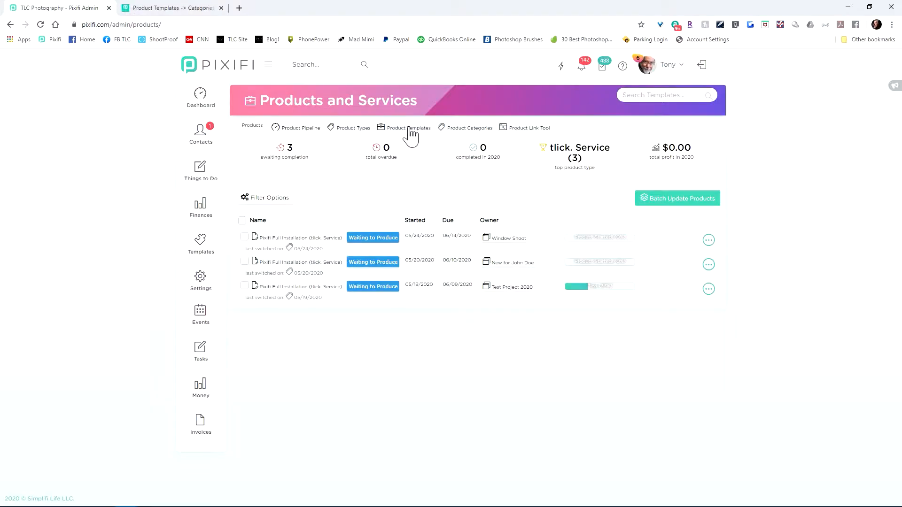
Step: Delete the Photo Booth category from the product categories
click(403, 127)
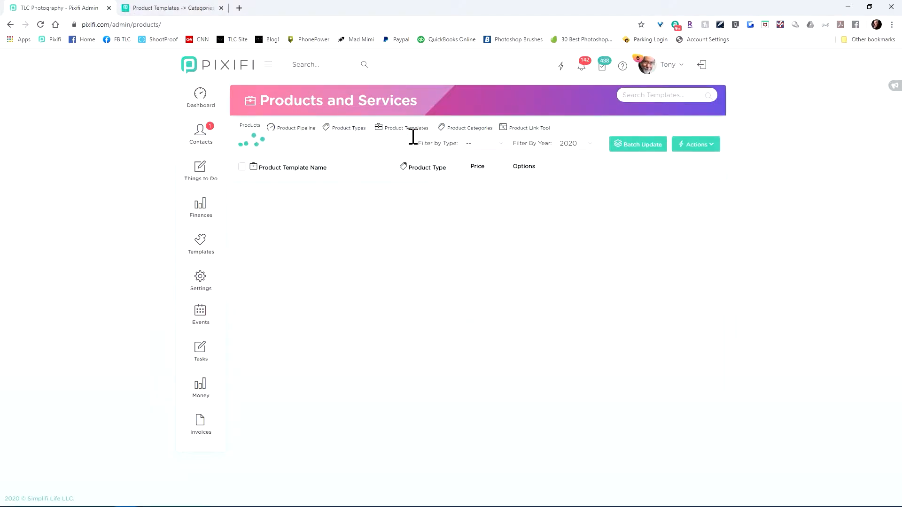
click(475, 131)
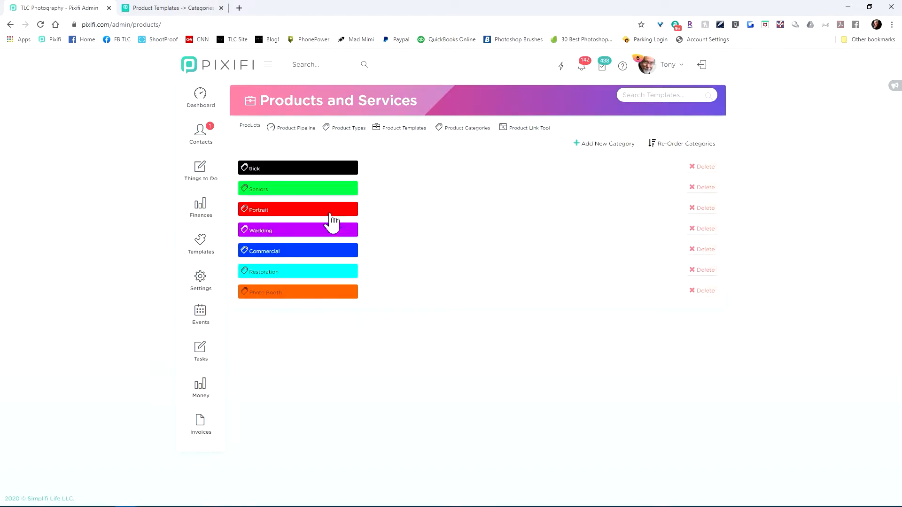
click(703, 292)
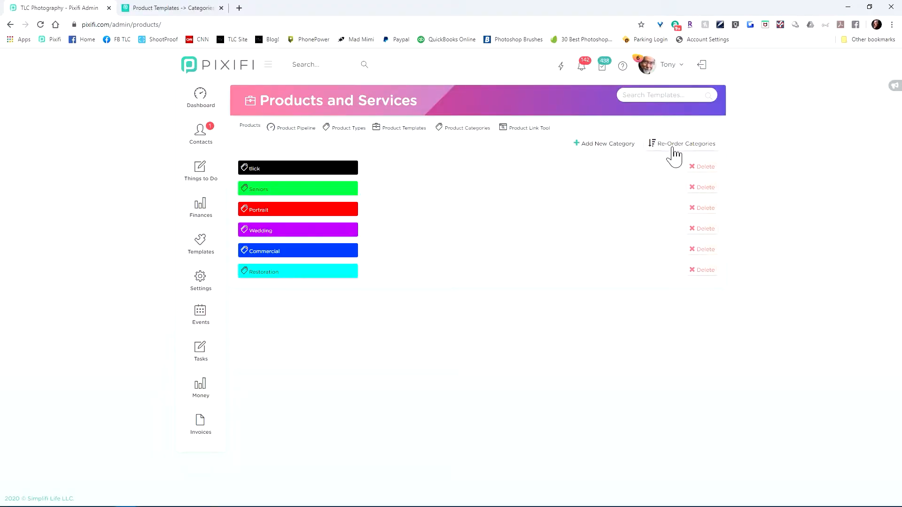
Step: Reorder the product categories so that Restoration comes directly before Wedding, and save the order
click(674, 150)
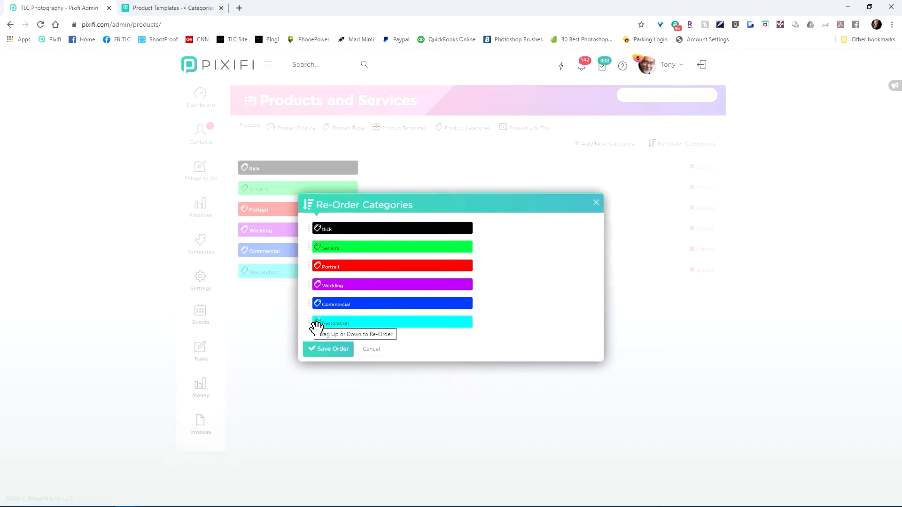
drag(316, 325, 317, 288)
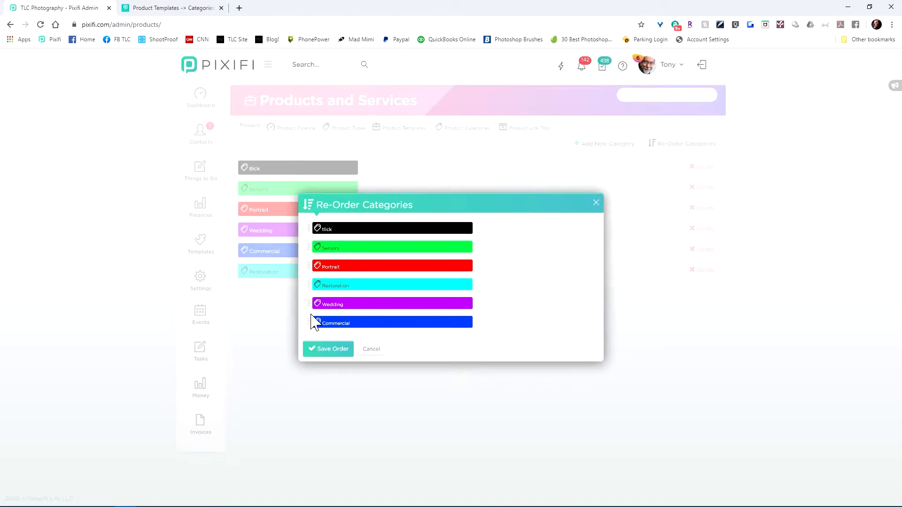
click(329, 349)
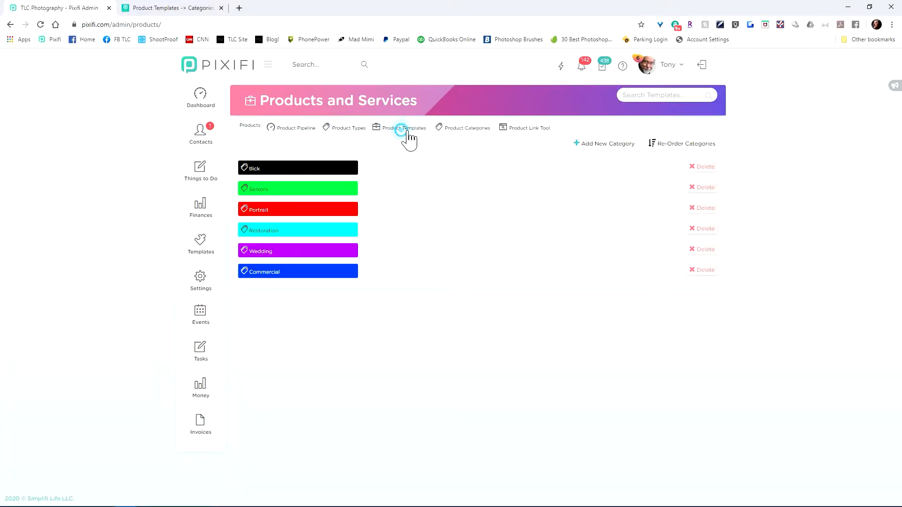
Step: Delete the product template "Add Lead Automation to Pixifi (Custom Days & Settings) (2020)"
click(404, 129)
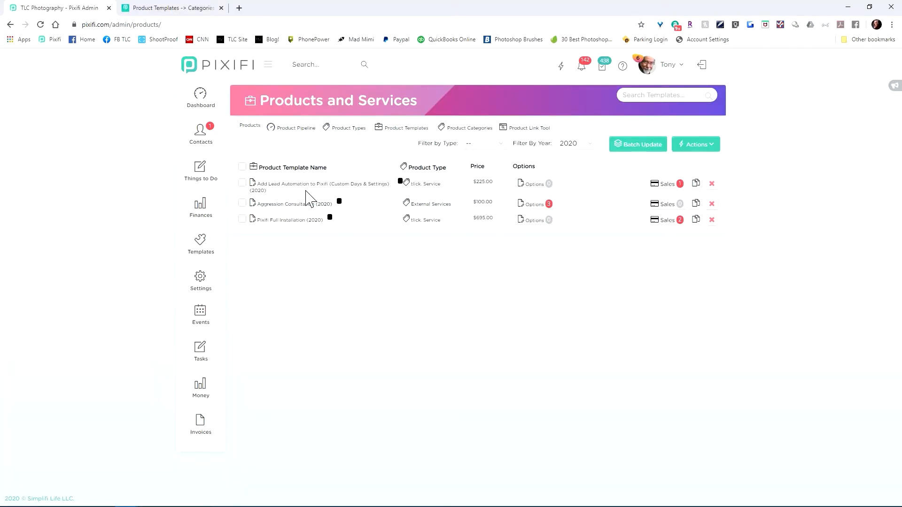
click(711, 183)
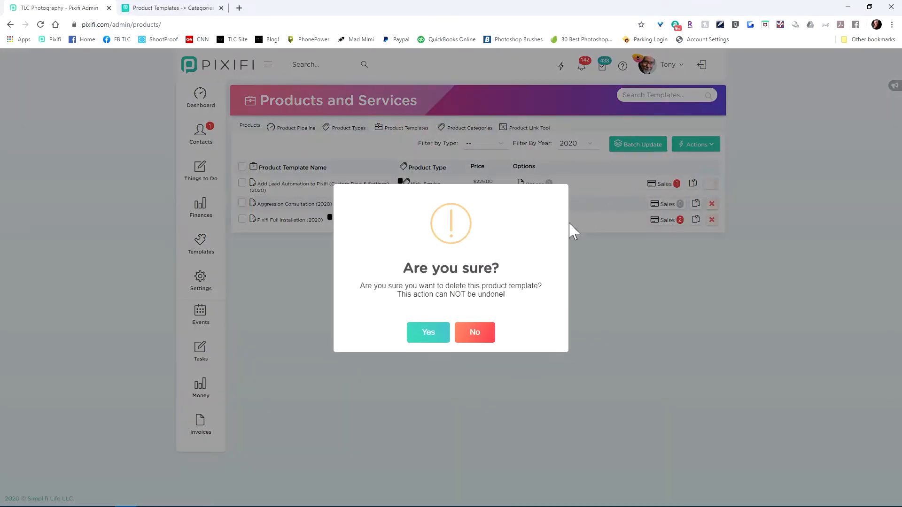
click(428, 333)
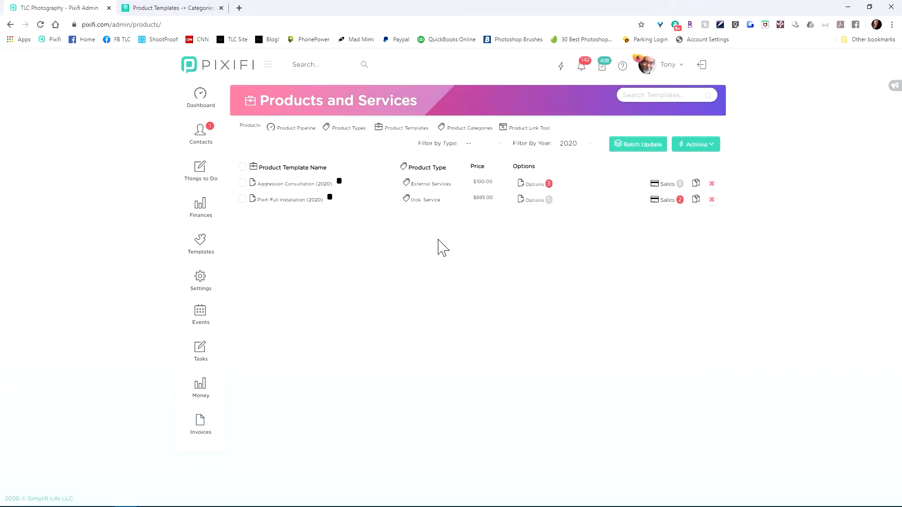
Step: Set the year filter of the product template list to All Years
click(704, 146)
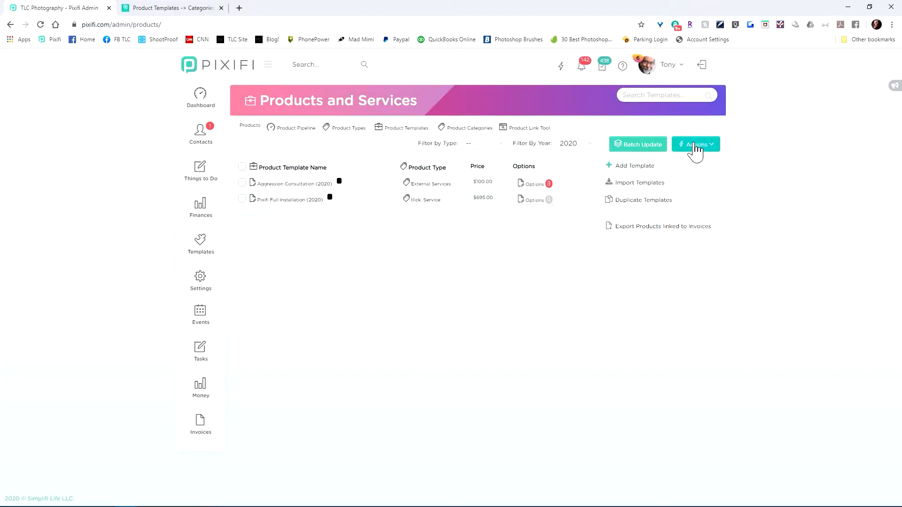
click(355, 153)
click(691, 147)
click(587, 145)
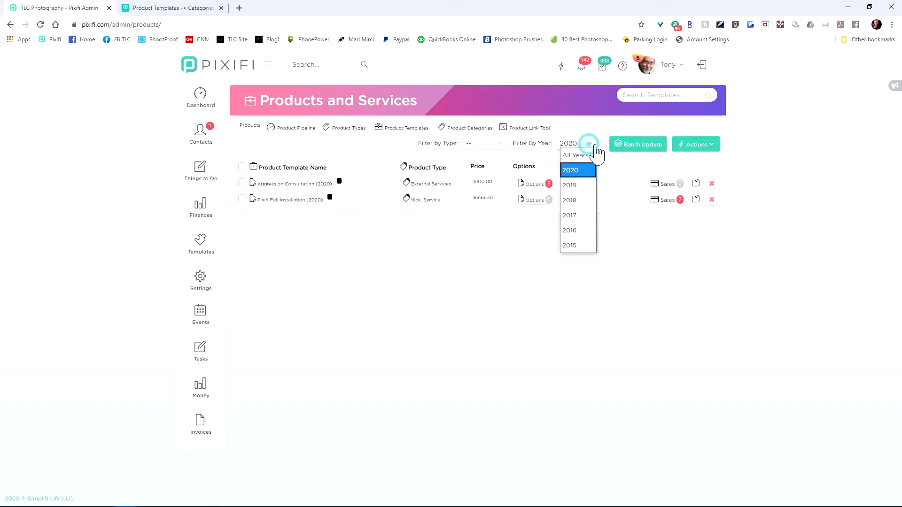
click(584, 155)
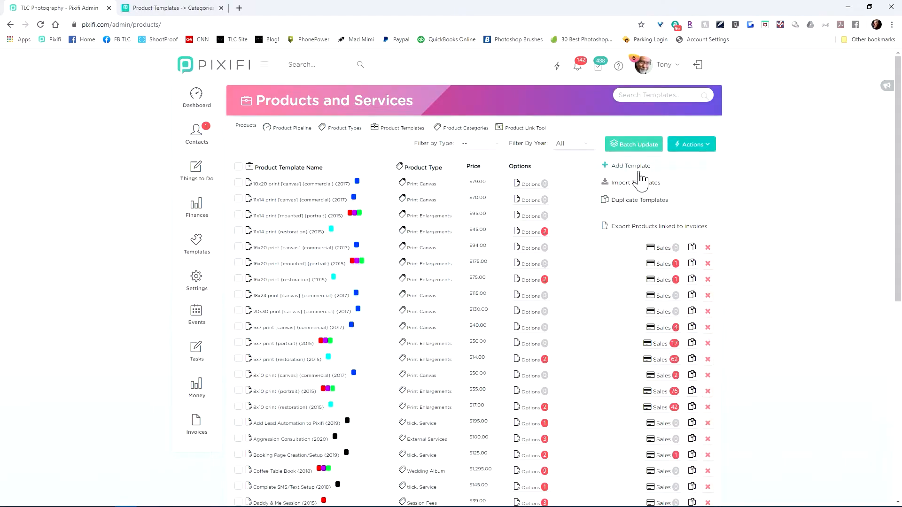
Step: Start a new product template of type tlick. Service and name it "Product Template Workflow Setup"
click(632, 167)
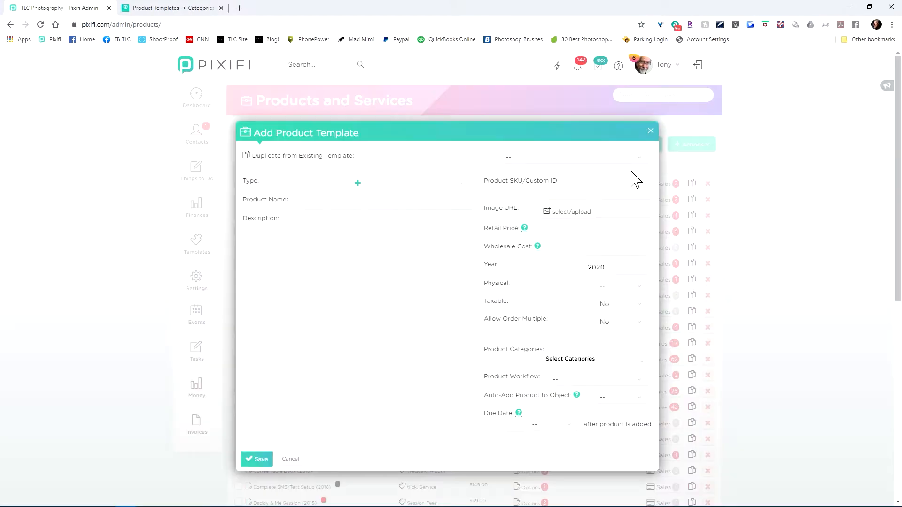
click(399, 187)
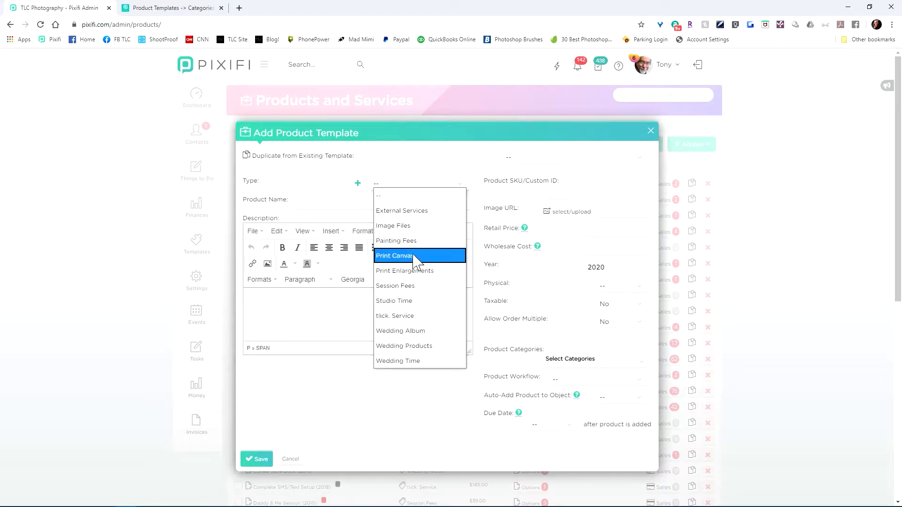
click(416, 317)
click(369, 207)
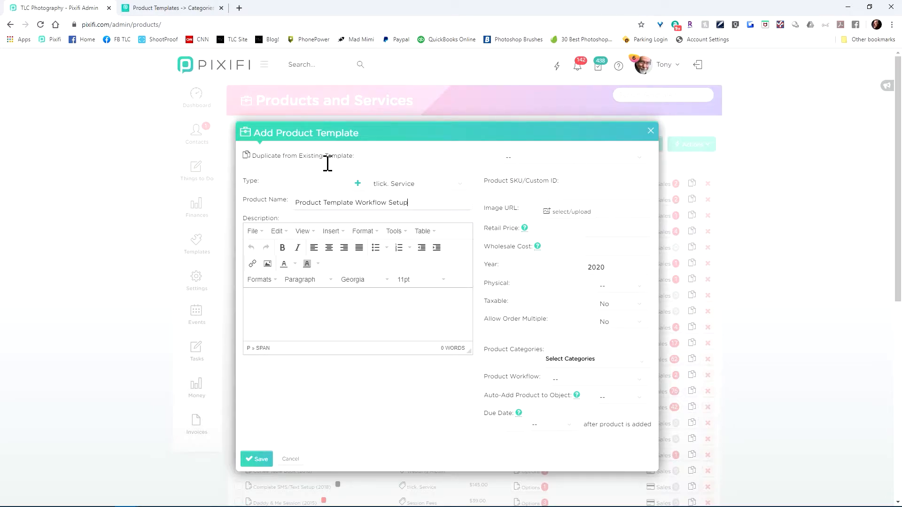
click(587, 157)
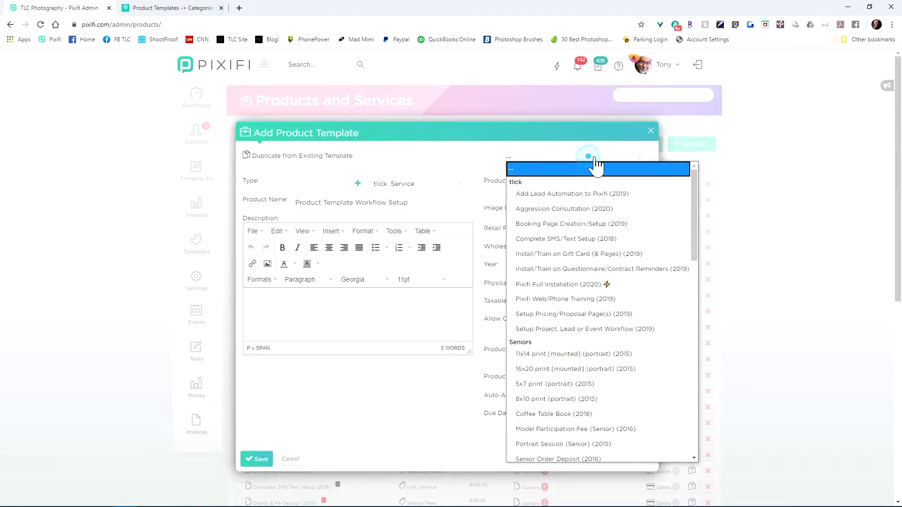
click(477, 152)
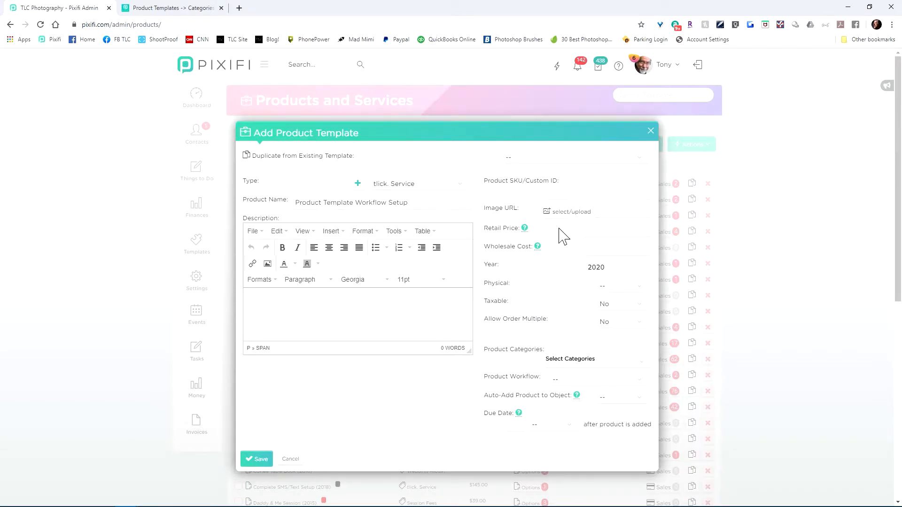
Step: Set the new template's retail price to 225 and mark it as not physical
click(605, 231)
click(607, 285)
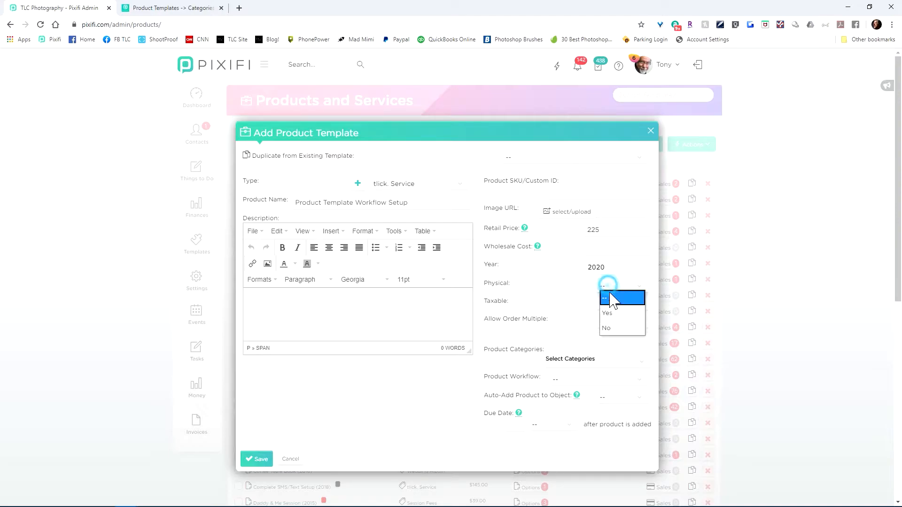
click(608, 330)
Step: Assign the new product template to the tlick category and save it
click(577, 357)
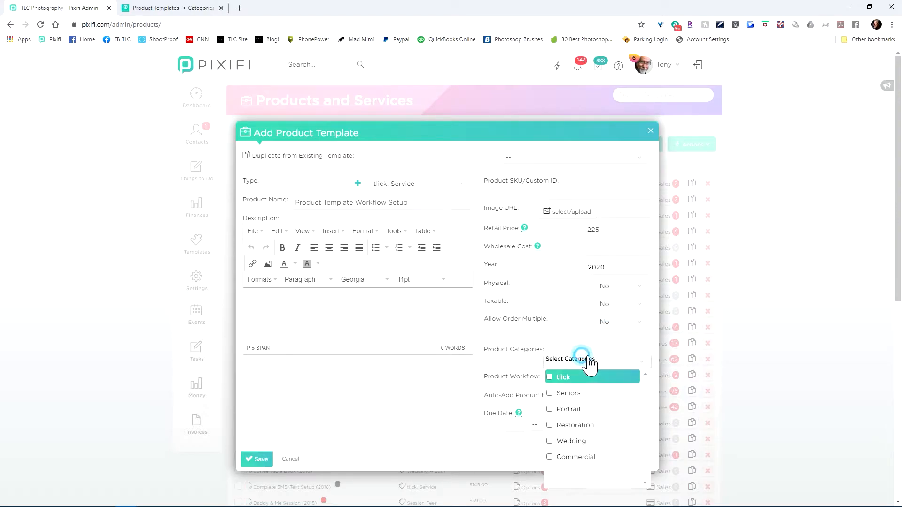
click(550, 377)
click(472, 376)
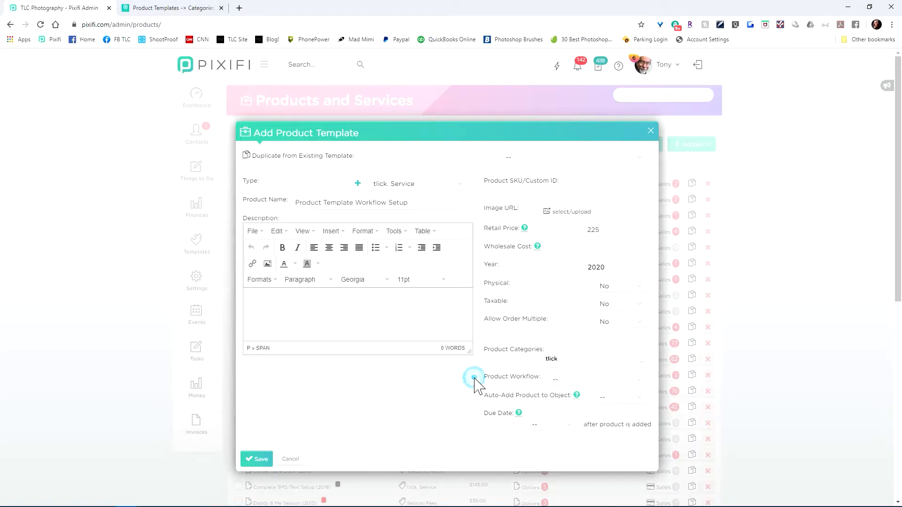
click(258, 459)
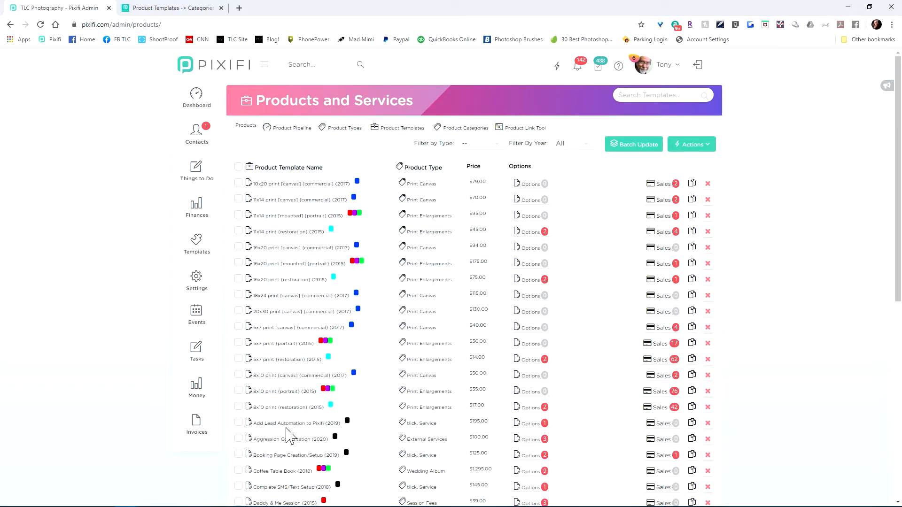
Step: Start a new product category and name it "Photo Booth"
scroll(290, 436, down, 5)
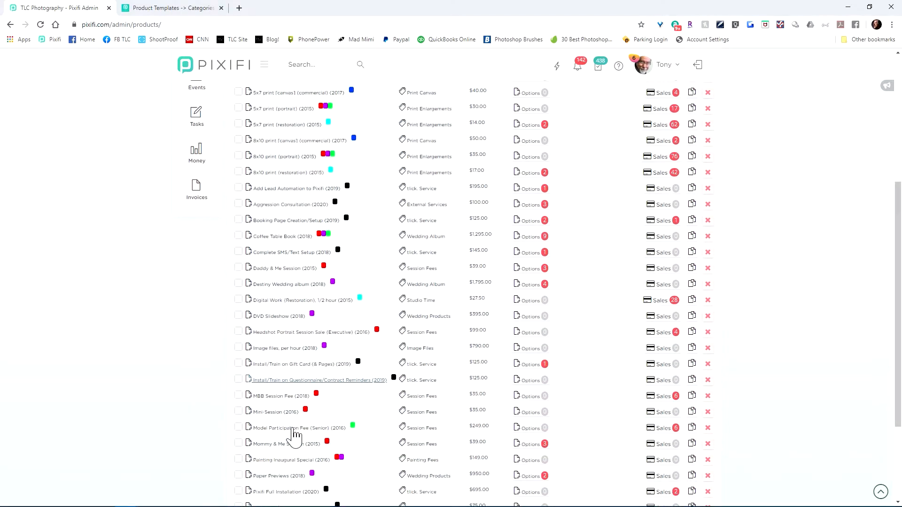
scroll(187, 399, down, 3)
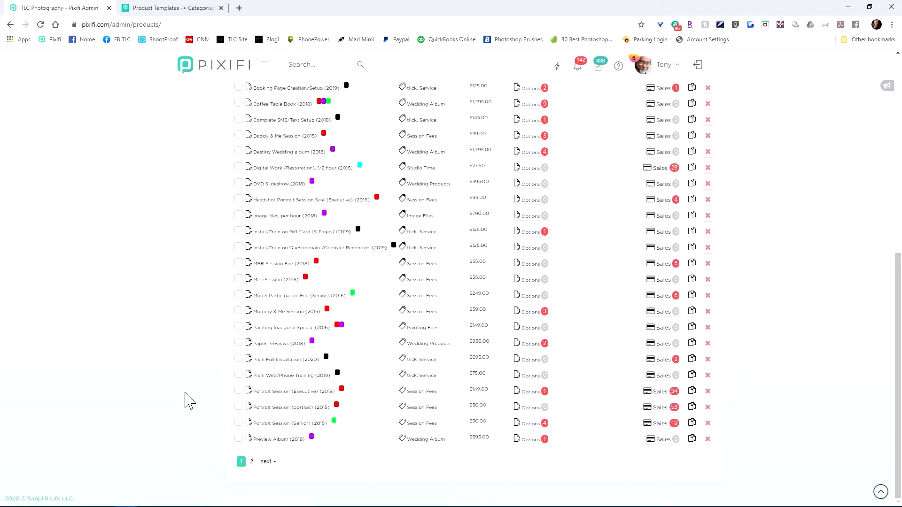
scroll(219, 397, up, 10)
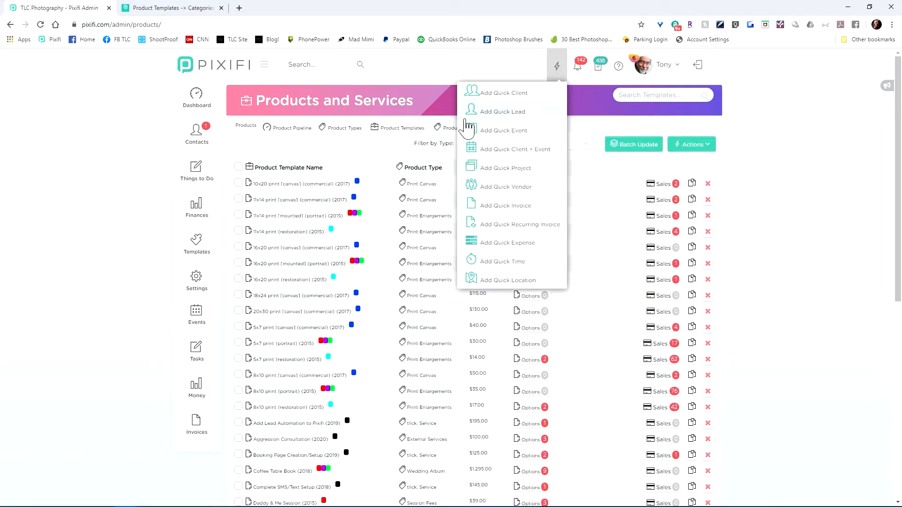
click(442, 128)
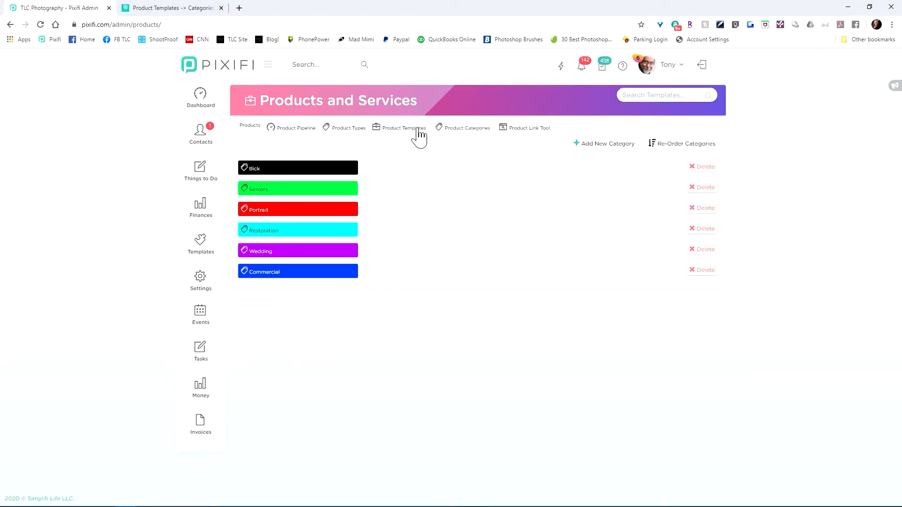
click(629, 145)
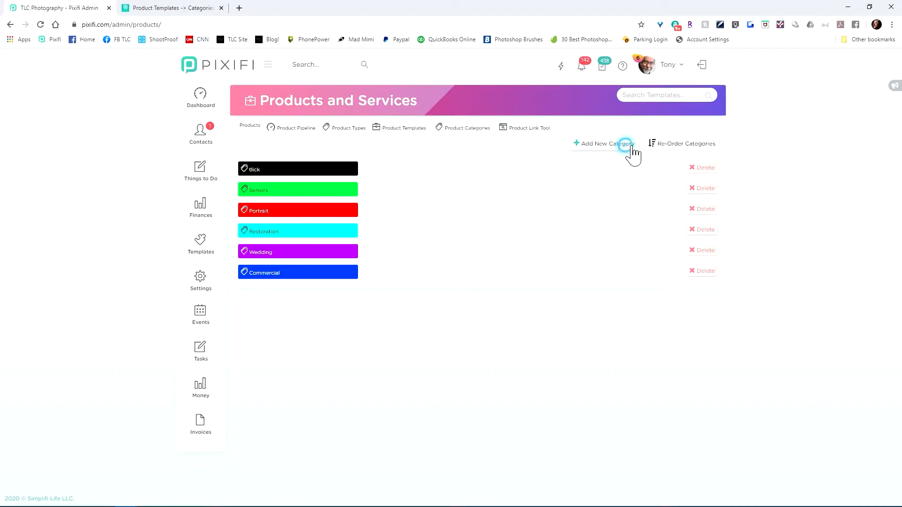
click(423, 187)
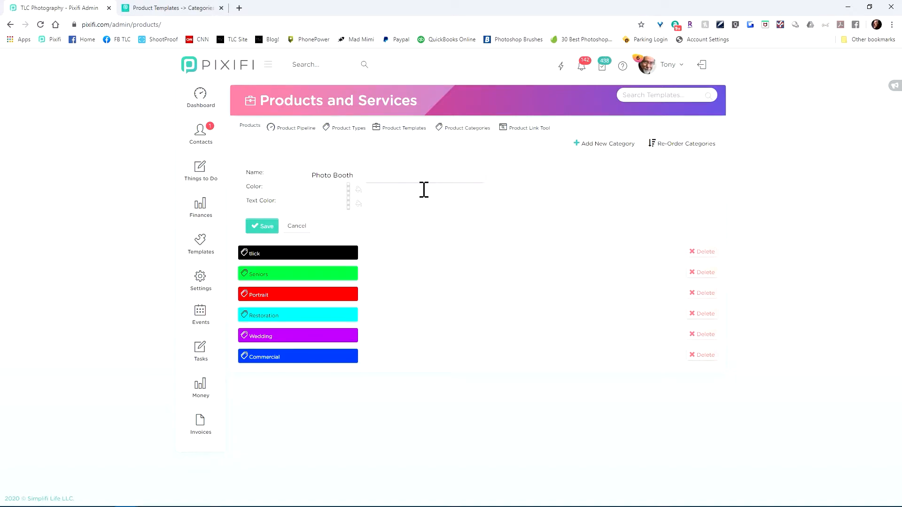
Step: Set the Photo Booth category's color to #ff5e00 and its text color to #856363, and save it
click(339, 189)
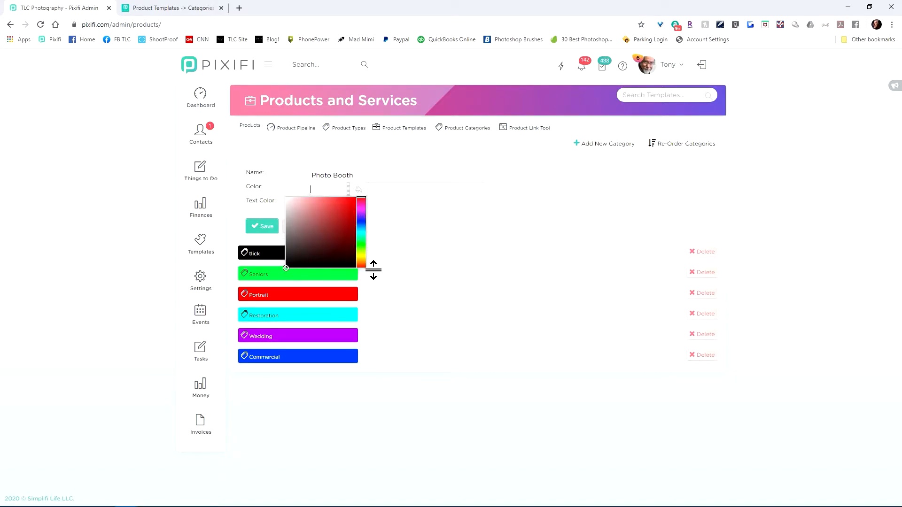
click(363, 264)
drag(352, 238, 393, 202)
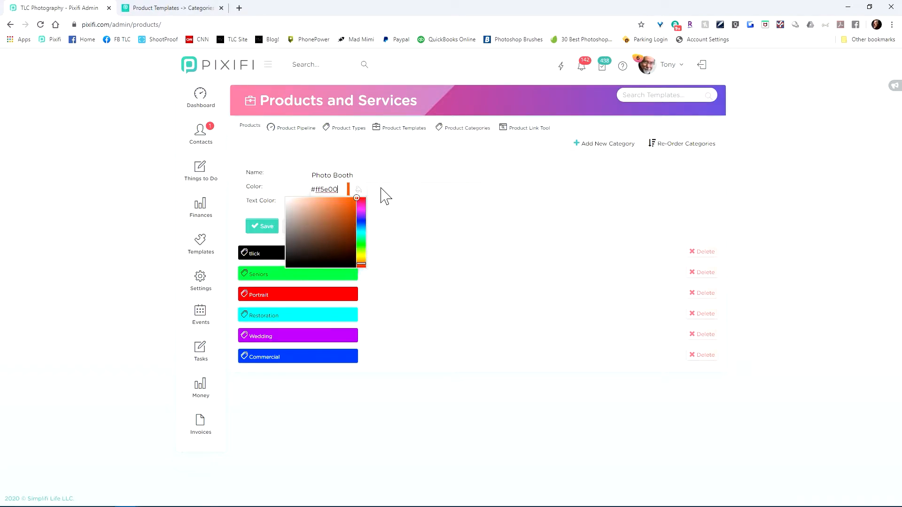
click(413, 193)
click(323, 202)
click(305, 243)
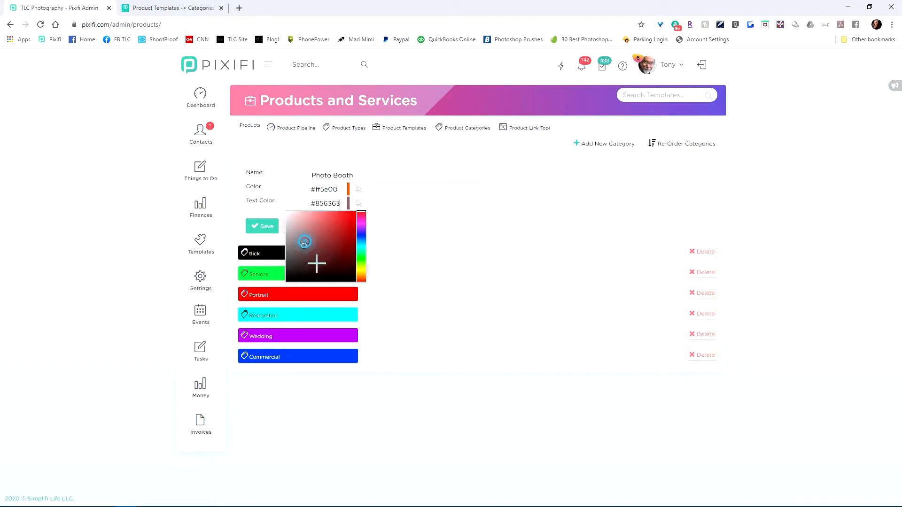
click(262, 226)
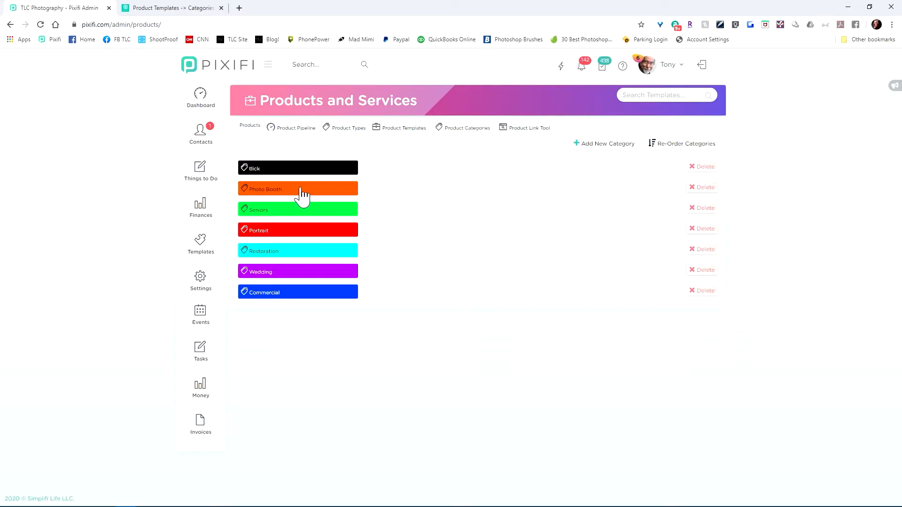
Step: Reorder the product categories so that Photo Booth sits between Restoration and Wedding, and save the order
click(671, 143)
drag(348, 242, 348, 296)
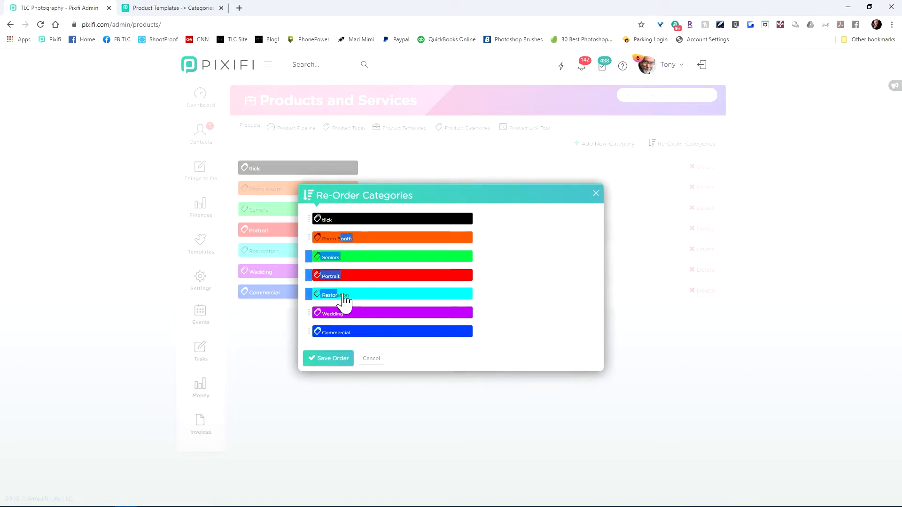
drag(315, 242, 317, 301)
click(344, 361)
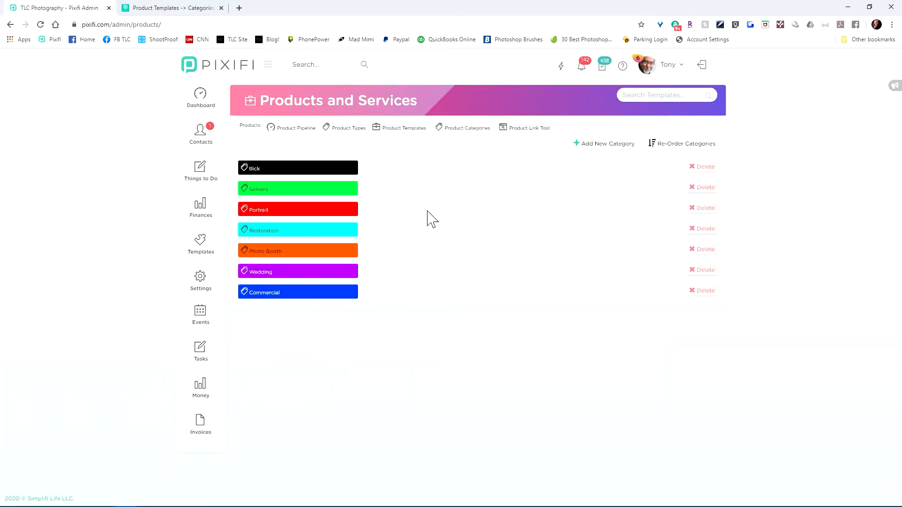
Step: Start a new invoice of type General Invoice and enter the client's full name
click(211, 435)
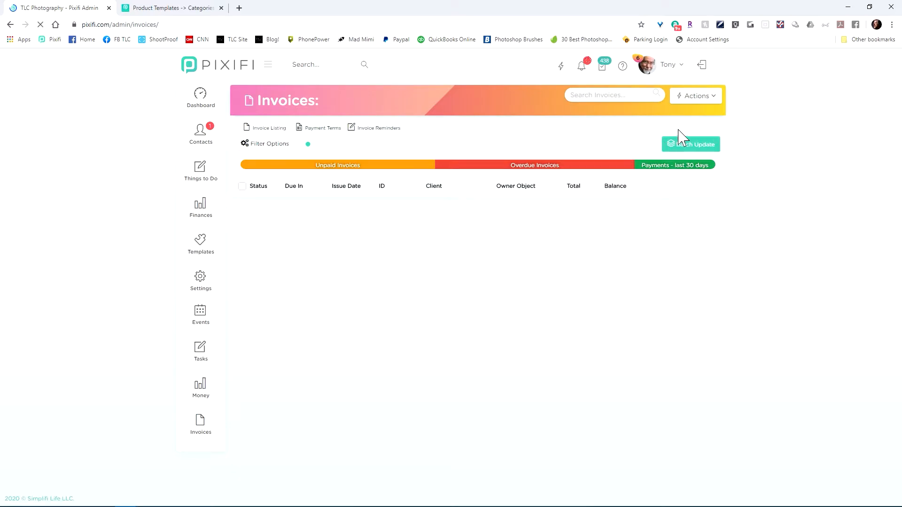
mouse_move(708, 96)
click(669, 119)
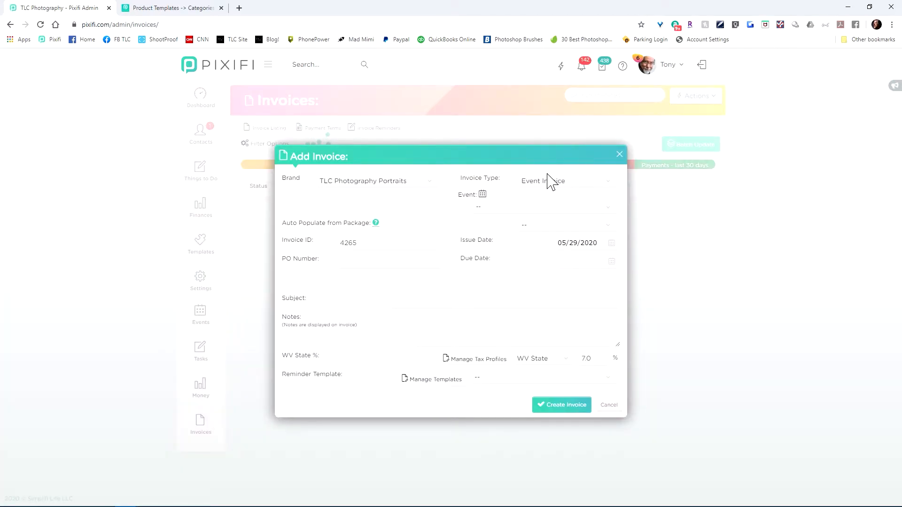
click(550, 183)
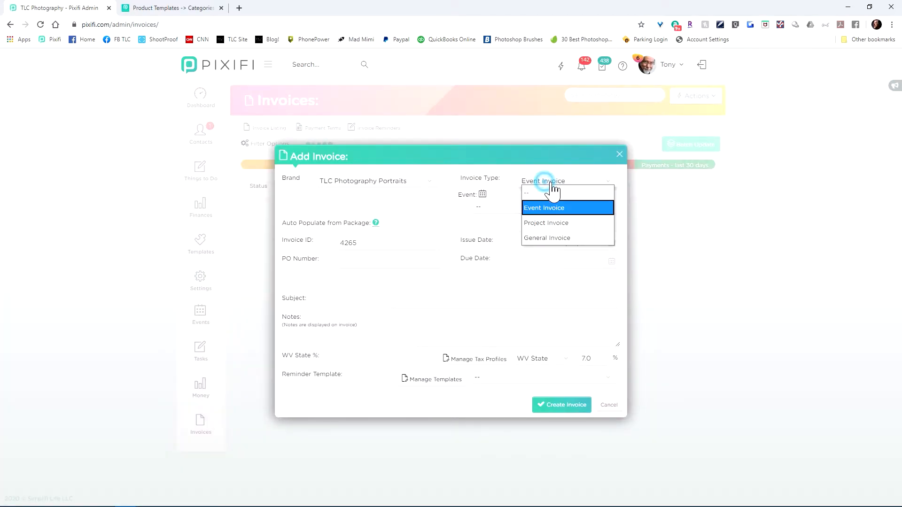
click(561, 238)
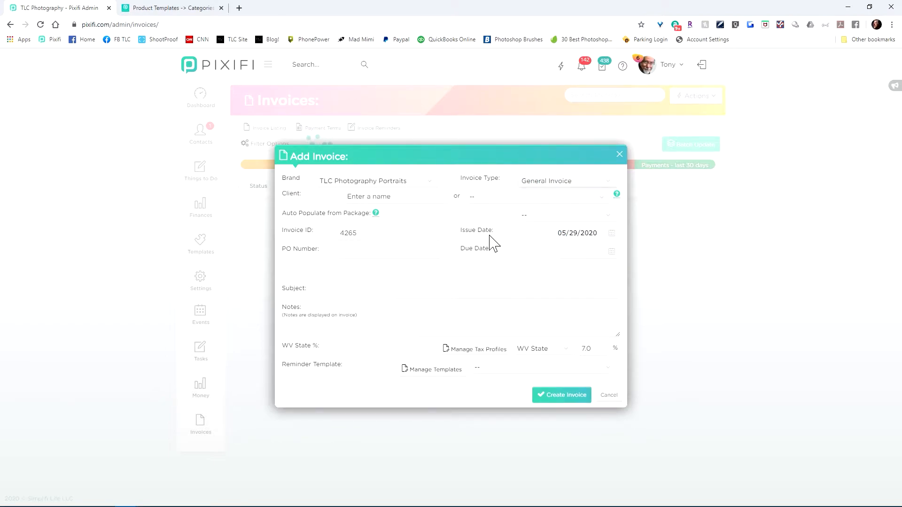
click(415, 197)
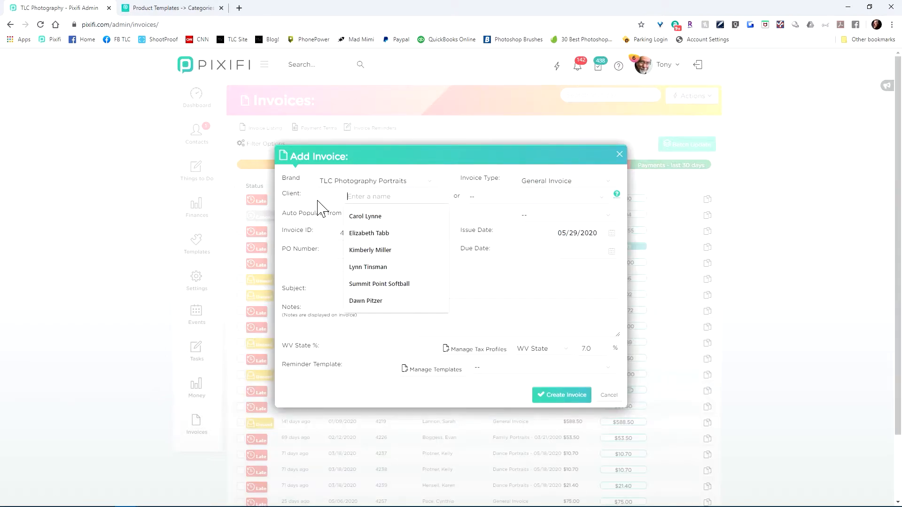
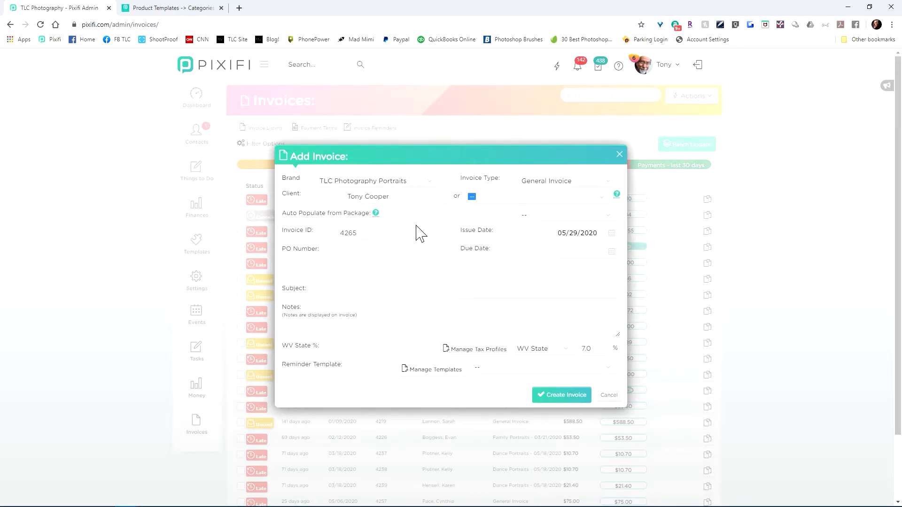
Step: Set the invoice's due date to 05/29/2020, create the invoice and open it for editing
click(579, 252)
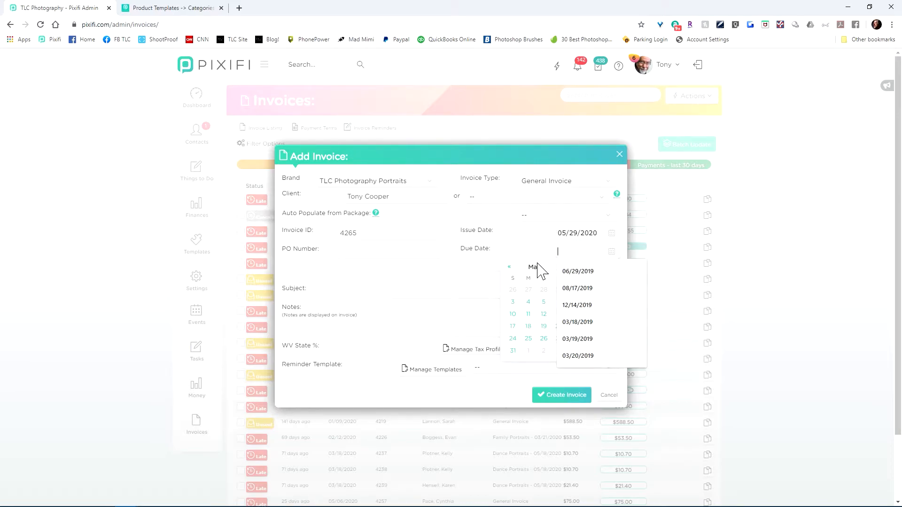
click(590, 338)
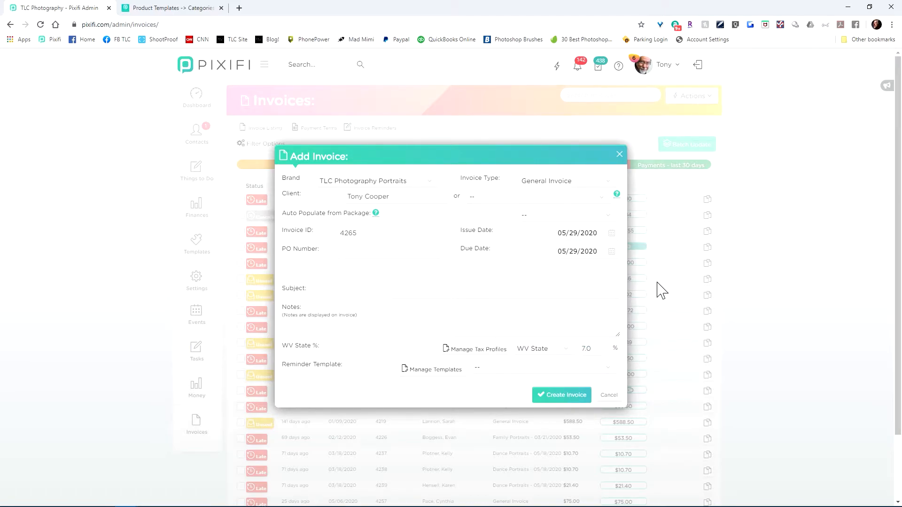
click(557, 397)
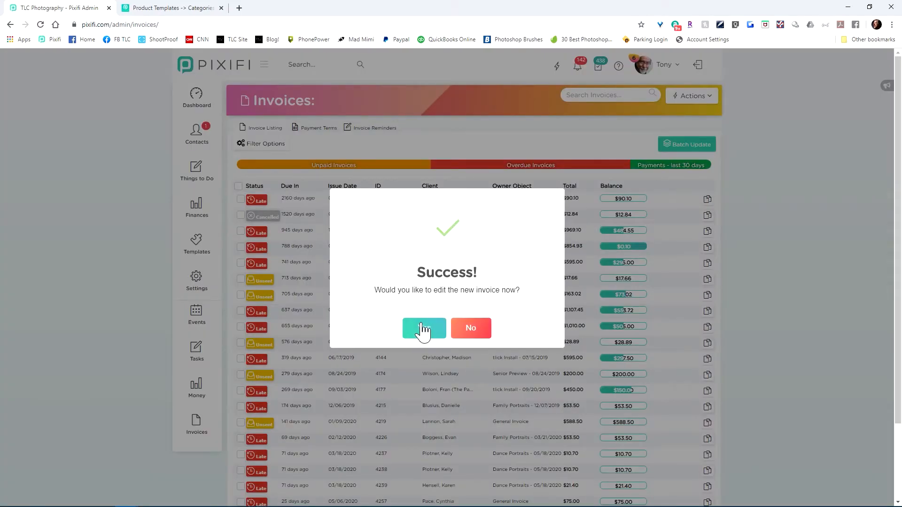
click(416, 329)
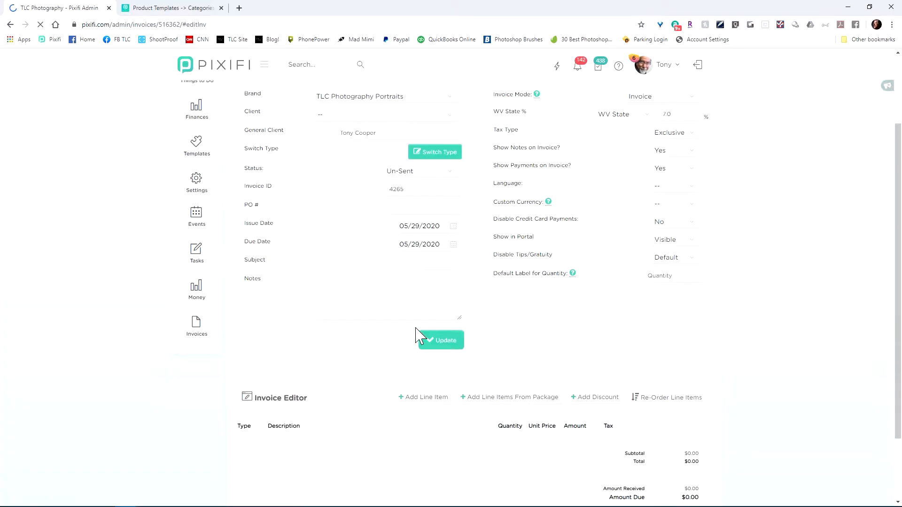
Step: Start a new line item on the invoice and look at the product type choices for its template filter
scroll(516, 324, down, 2)
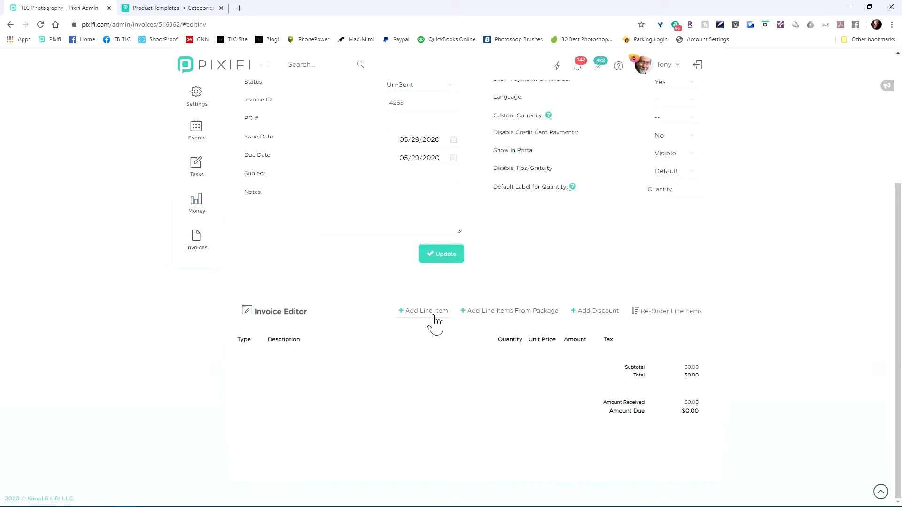
click(432, 315)
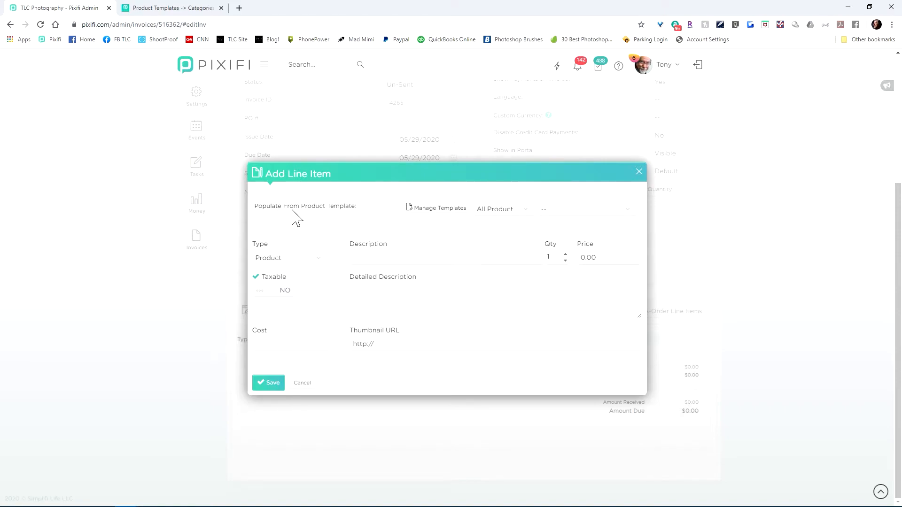
click(530, 211)
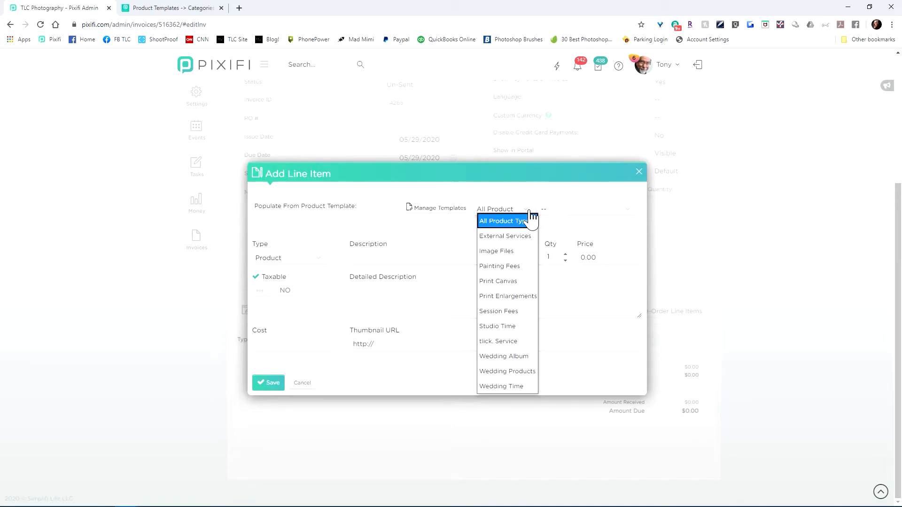
click(530, 212)
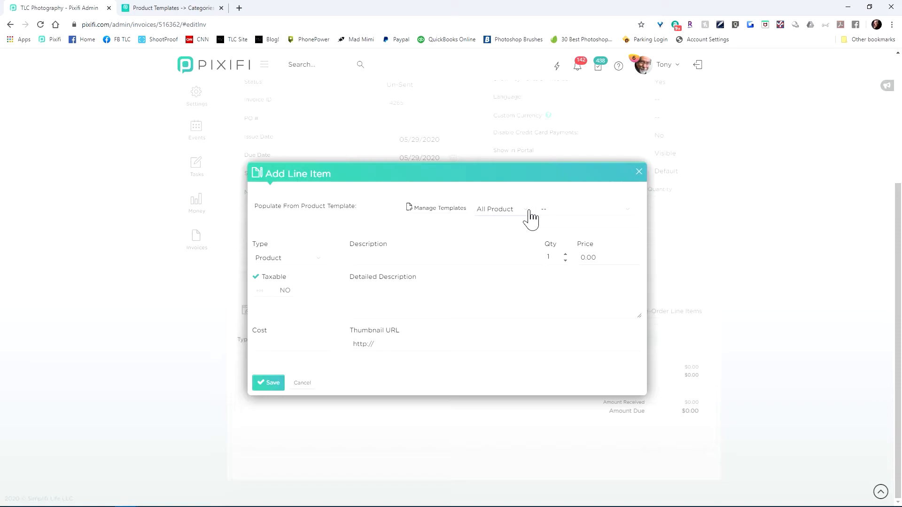
Step: Filter the line item's product templates by External Services, check the matching templates, and reset the filter to All Product Types
click(530, 213)
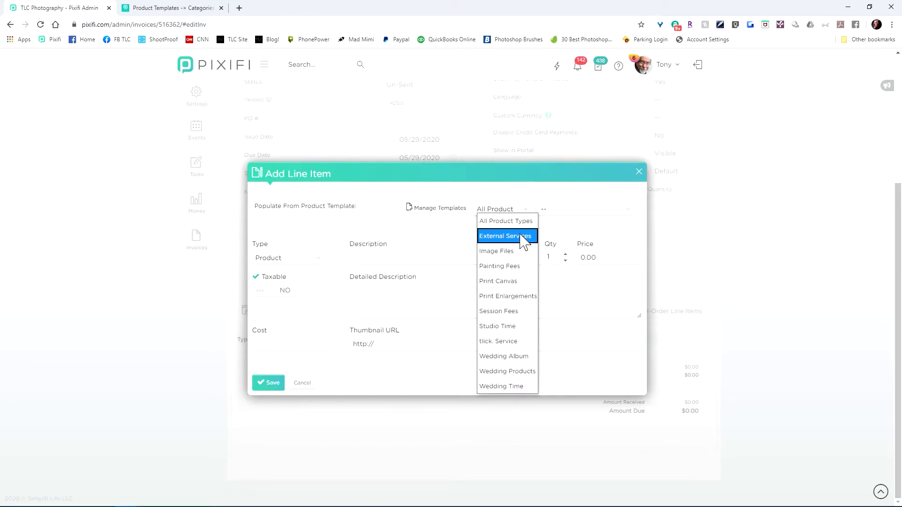
click(520, 239)
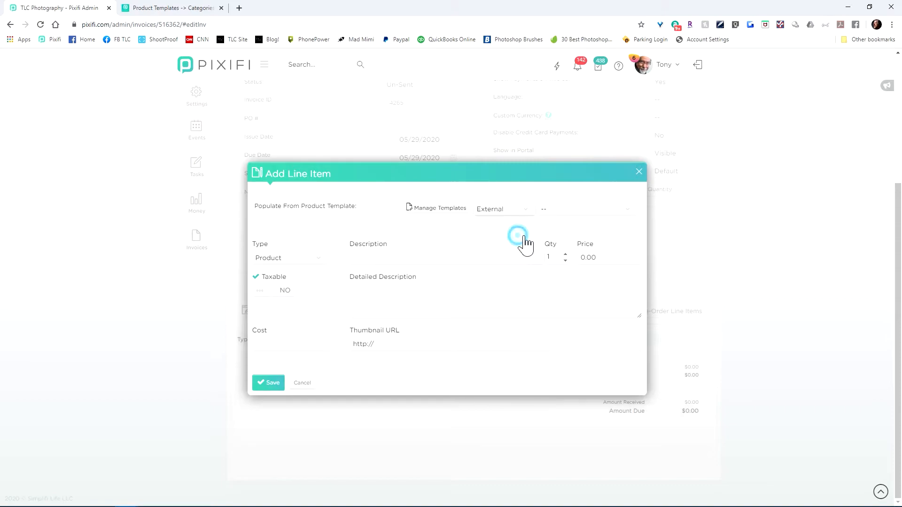
click(579, 215)
click(581, 219)
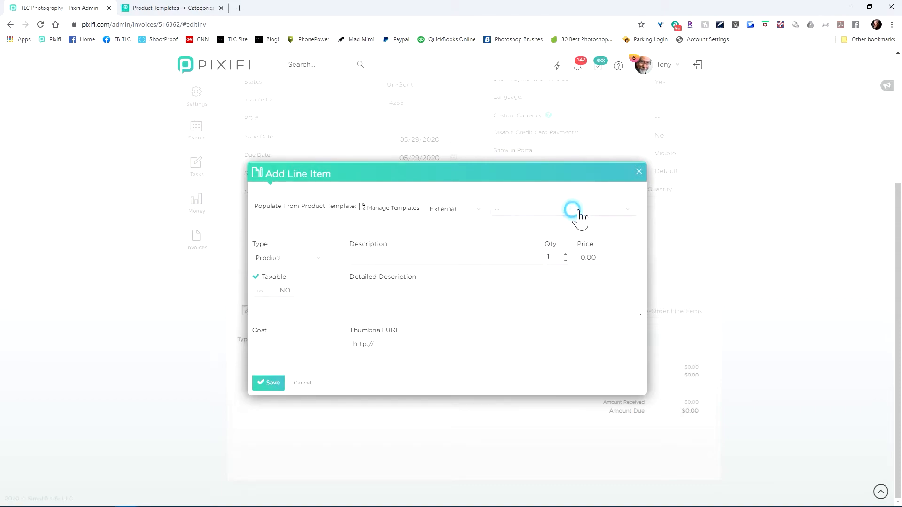
click(488, 216)
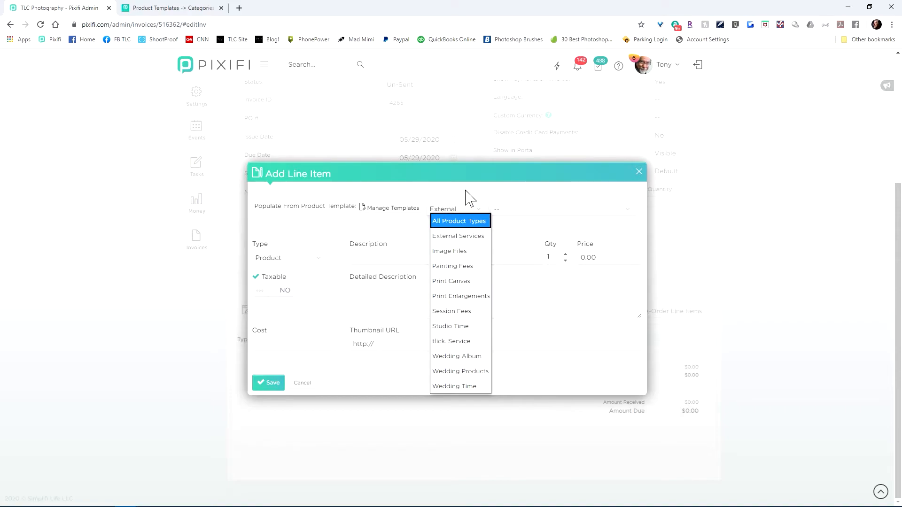
click(469, 220)
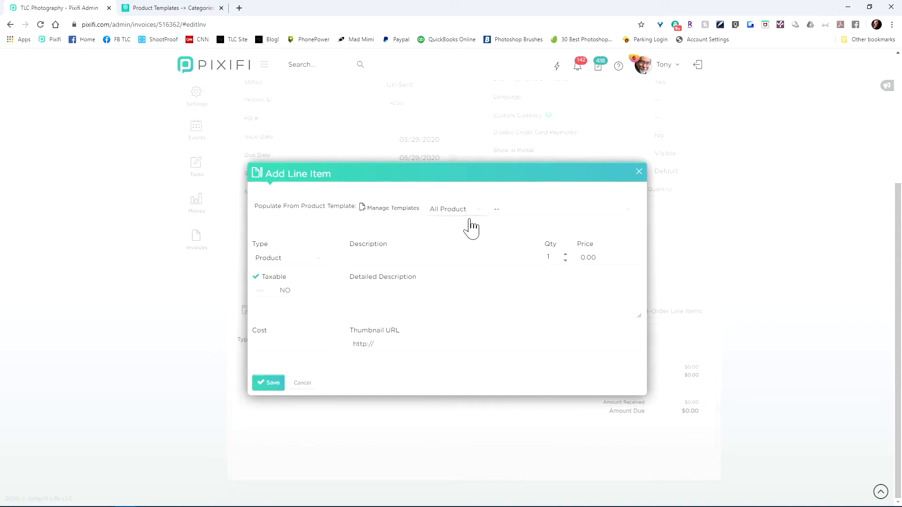
Step: Examine how the line item's product template list is grouped by category, from tlick through Commercial and Un-Categorized
click(638, 214)
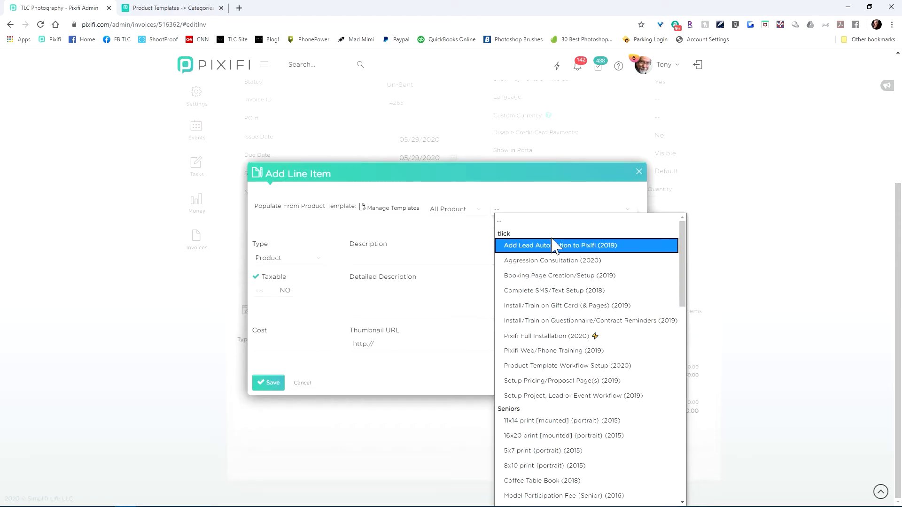
scroll(551, 243, down, 15)
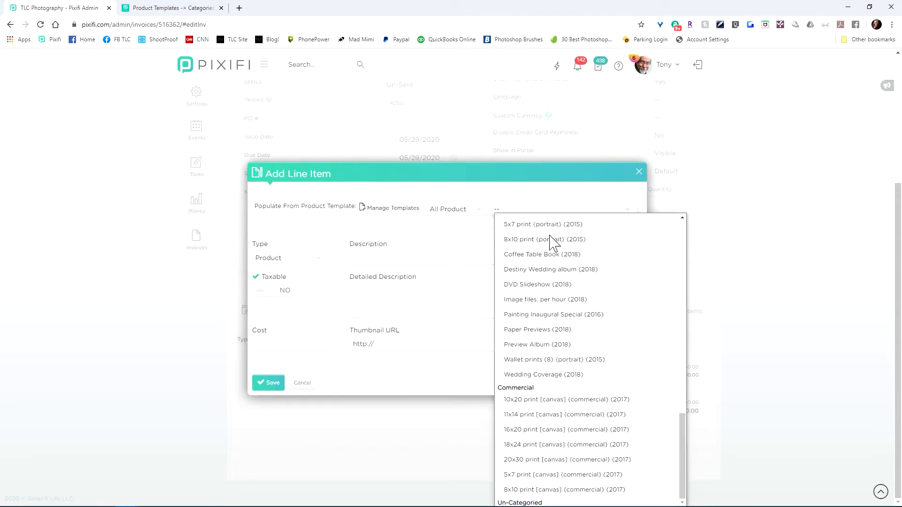
scroll(552, 244, up, 10)
scroll(552, 244, down, 10)
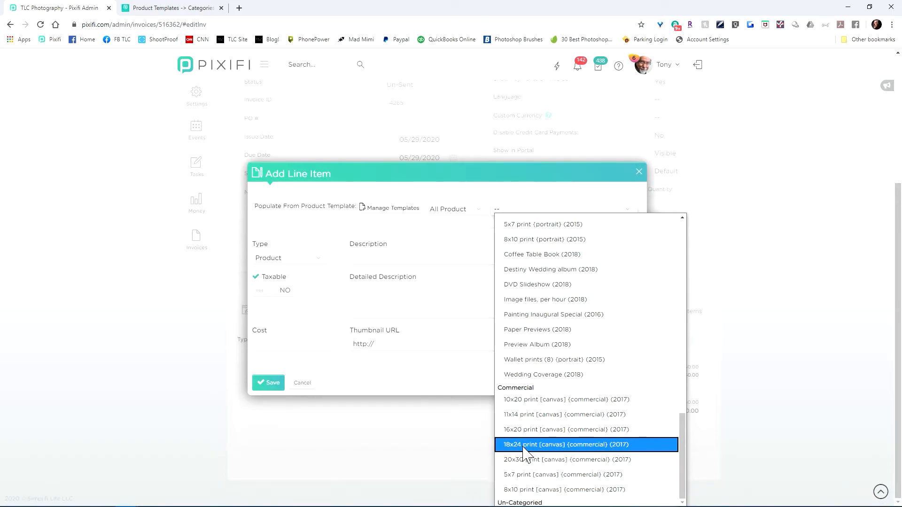
click(774, 384)
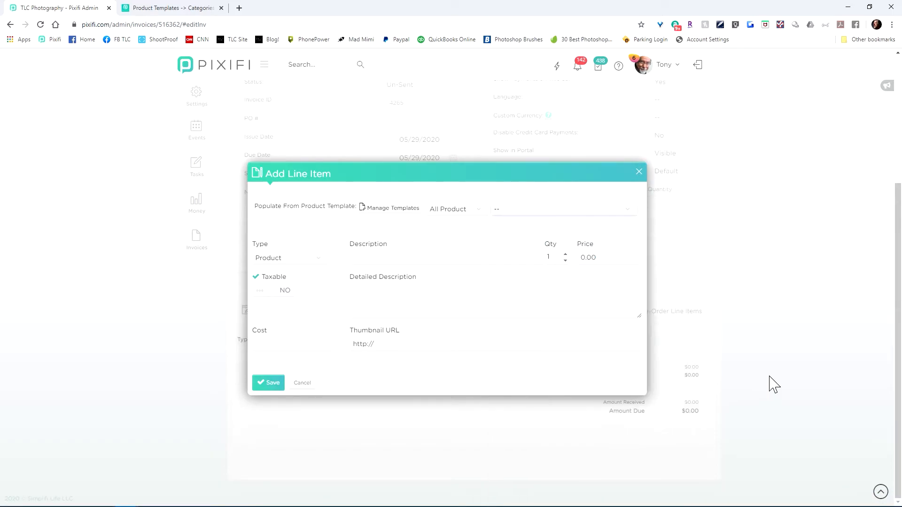
click(602, 214)
scroll(595, 418, down, 12)
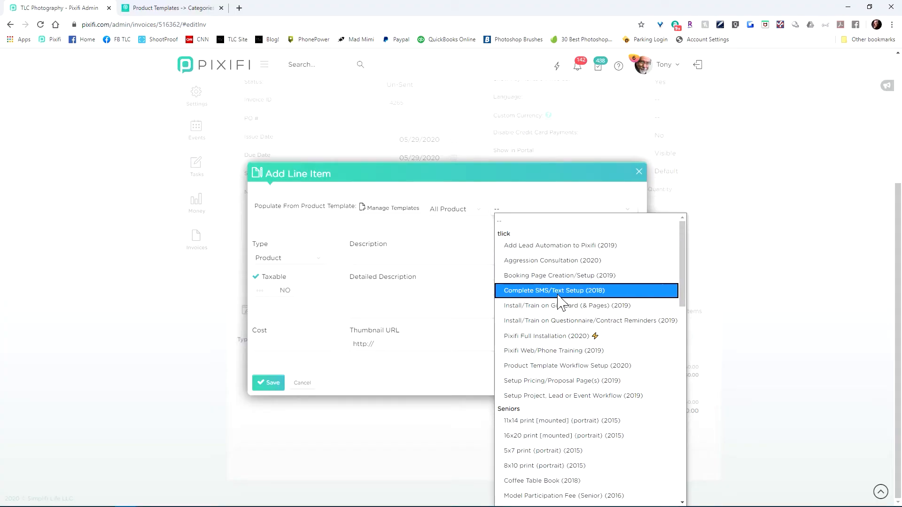
Step: Populate the invoice line item from the Product Template Workflow Setup template, save it and update the invoice
click(559, 369)
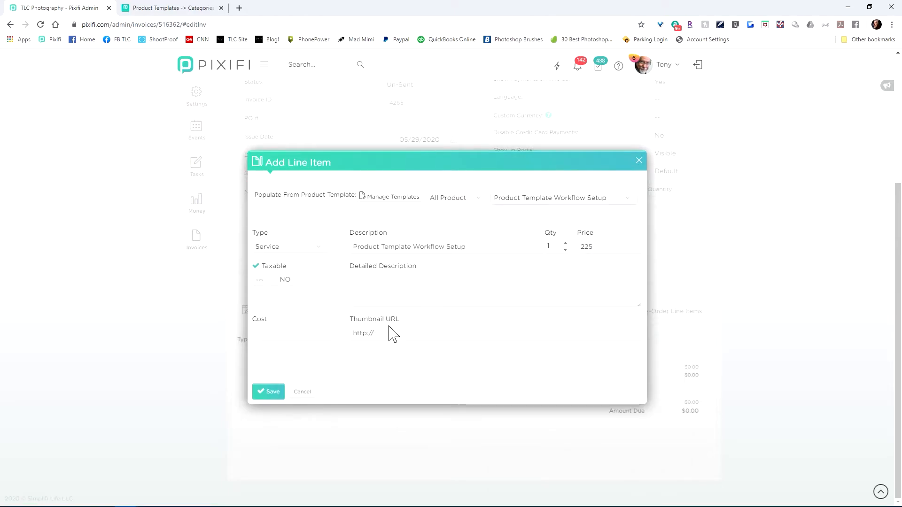
click(272, 392)
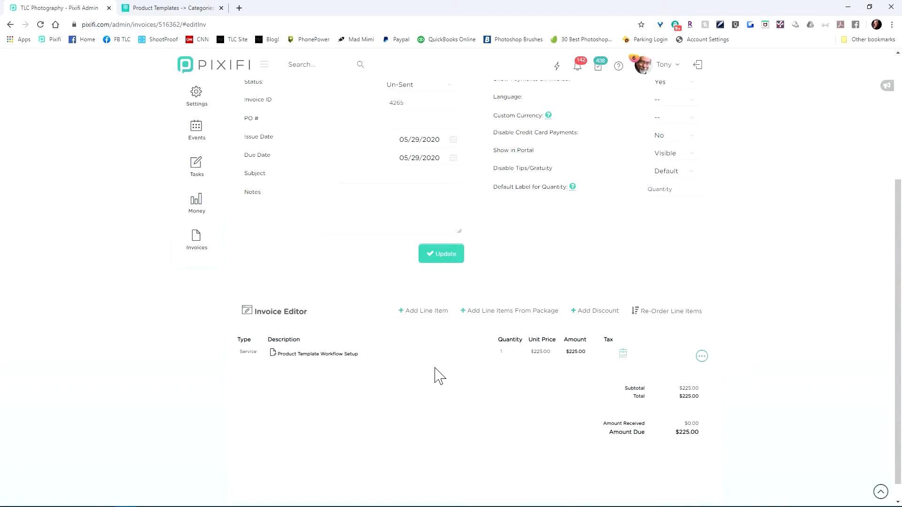
click(455, 254)
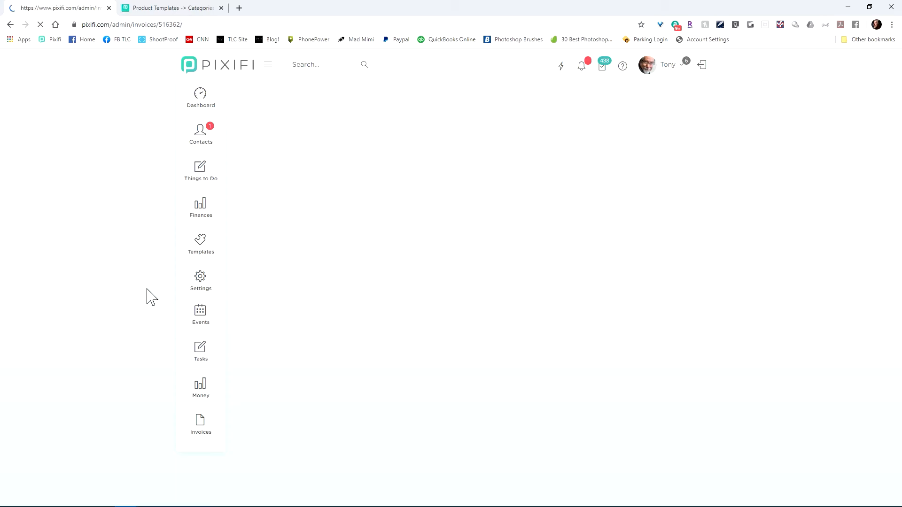
Step: Go to the booking pages and open the Senior Portrait Sessions booking page
mouse_move(202, 251)
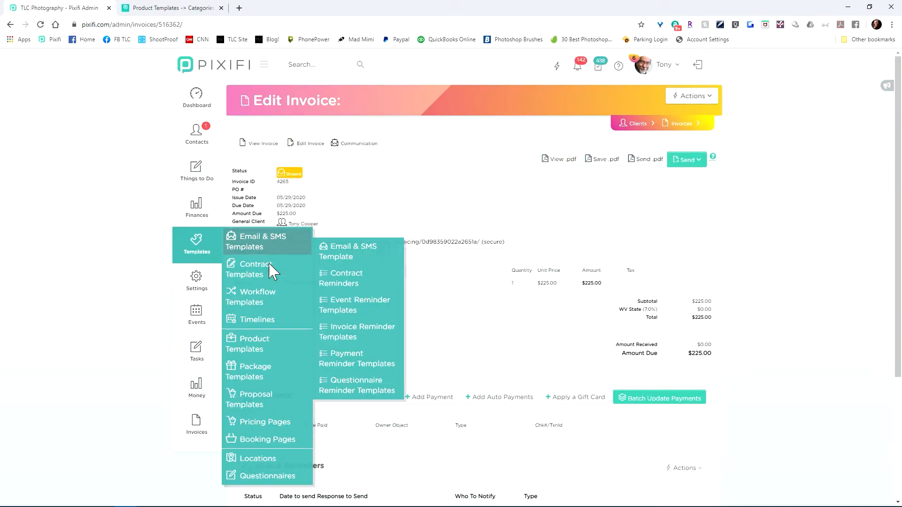
click(275, 444)
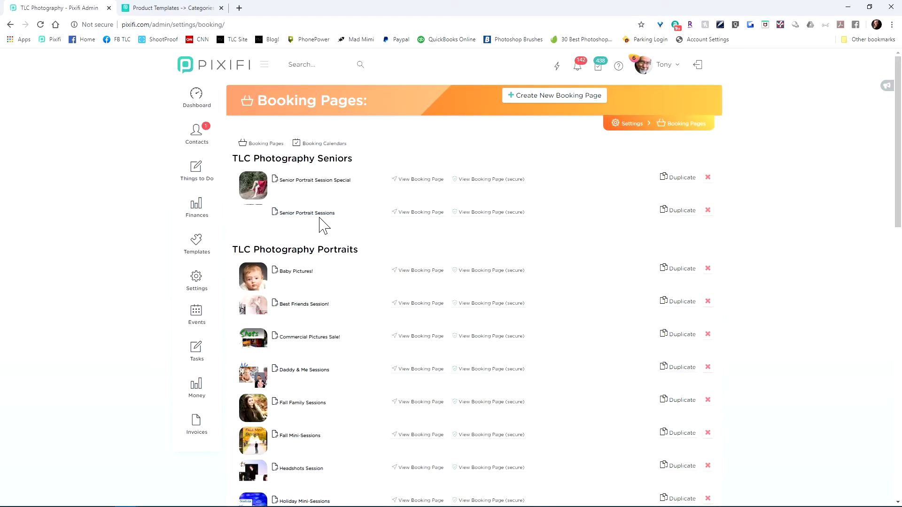
click(526, 307)
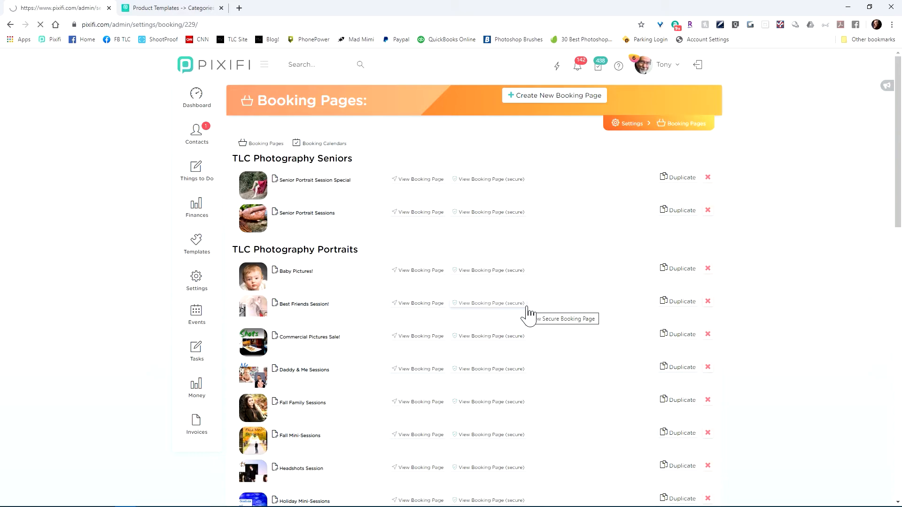
scroll(433, 342, down, 2)
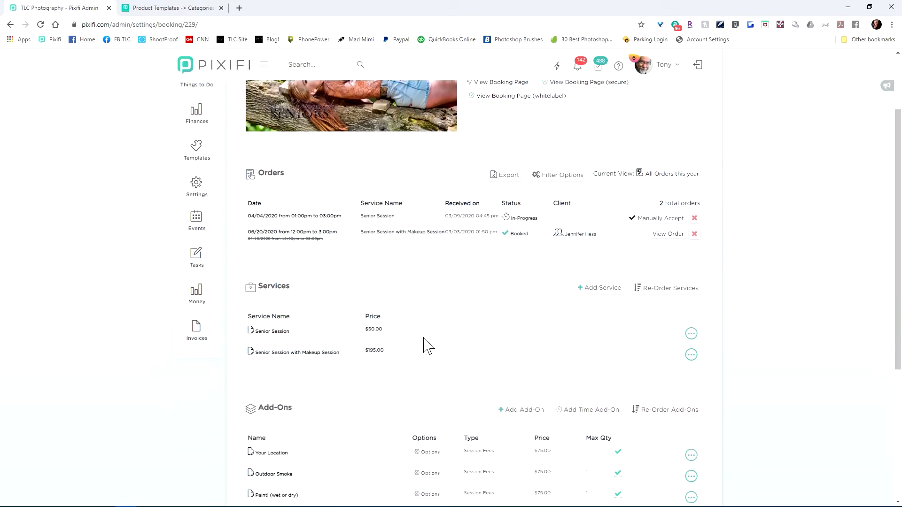
Step: Start a new add-on on the booking page and populate it from the Seniors product Wallet prints (8) {portrait}
click(537, 415)
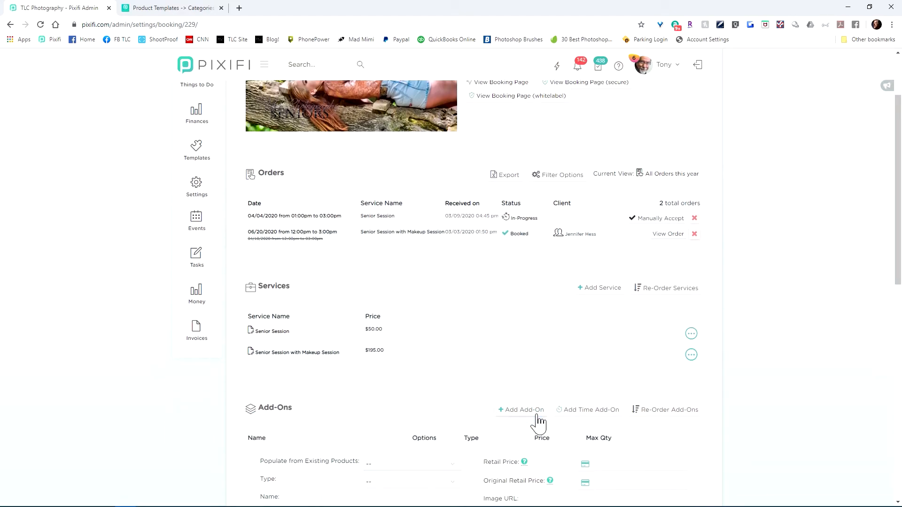
scroll(470, 422, down, 2)
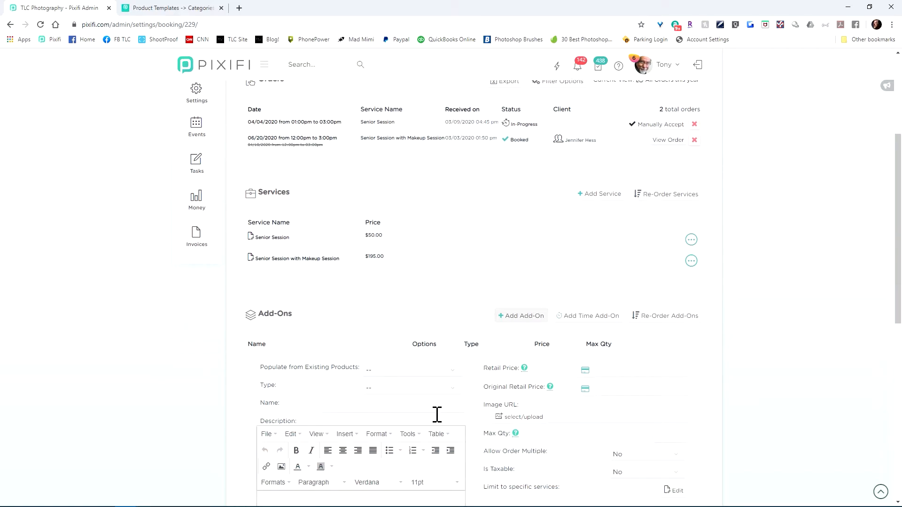
scroll(435, 415, down, 3)
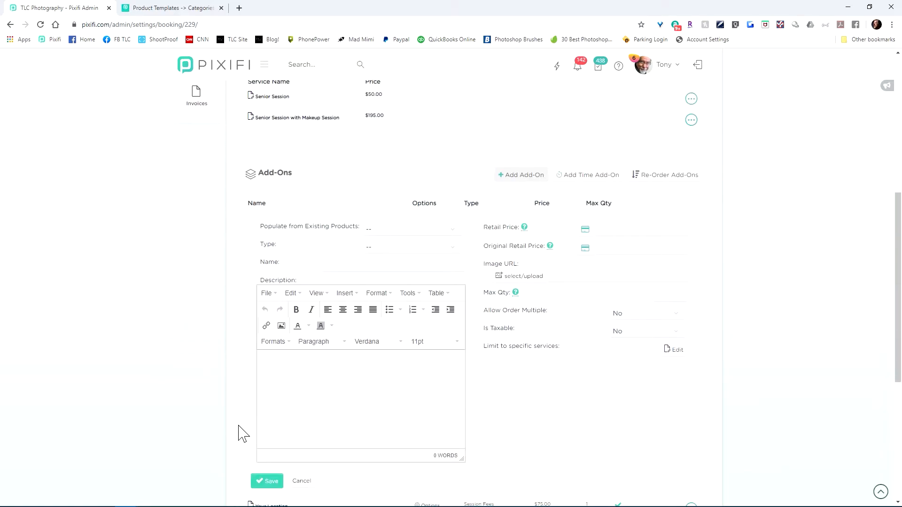
click(386, 232)
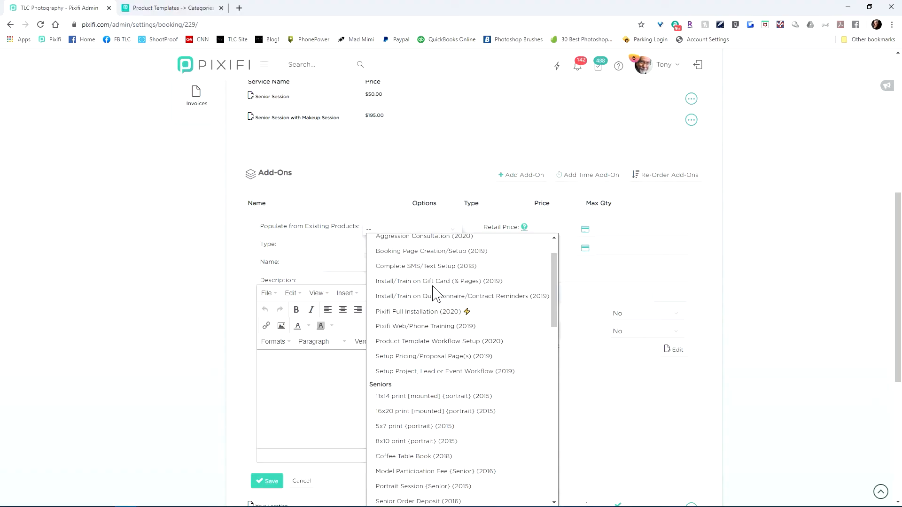
scroll(434, 305, down, 2)
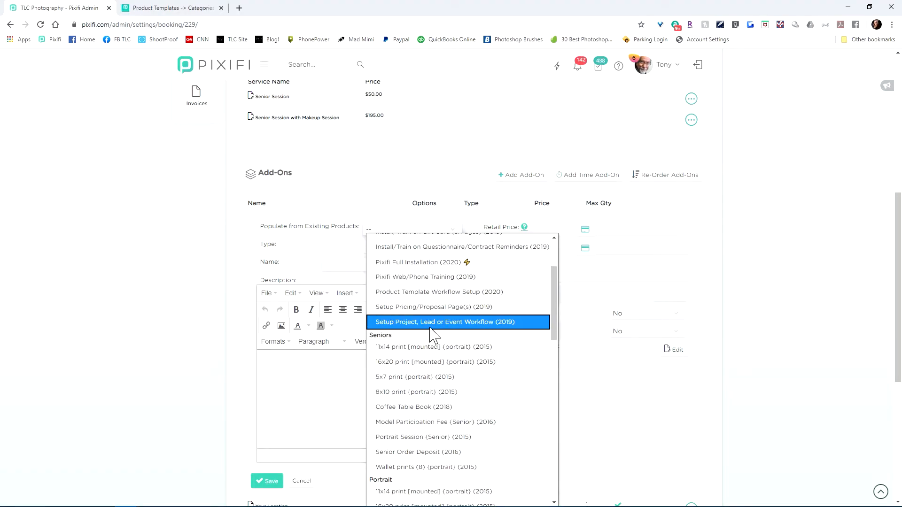
click(430, 468)
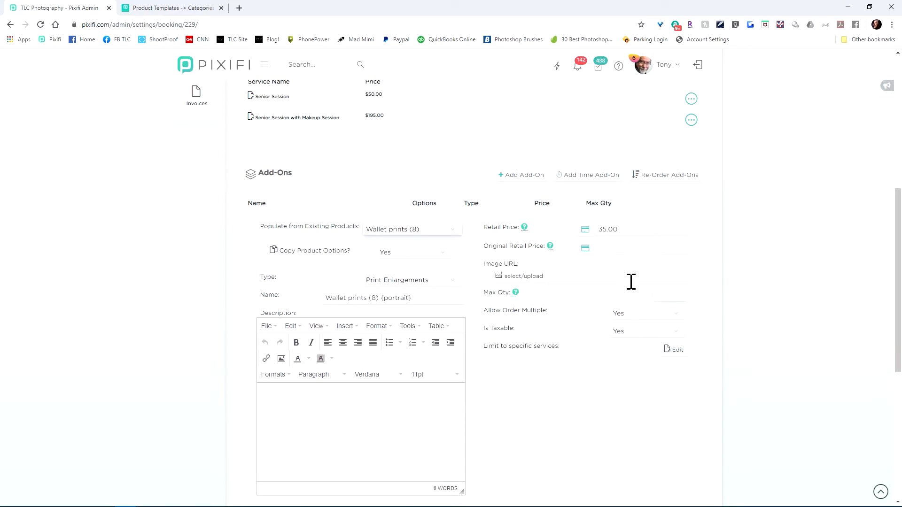
Step: Set the wallet prints add-on's maximum quantity to 8 and save the add-on
click(689, 303)
scroll(252, 457, down, 2)
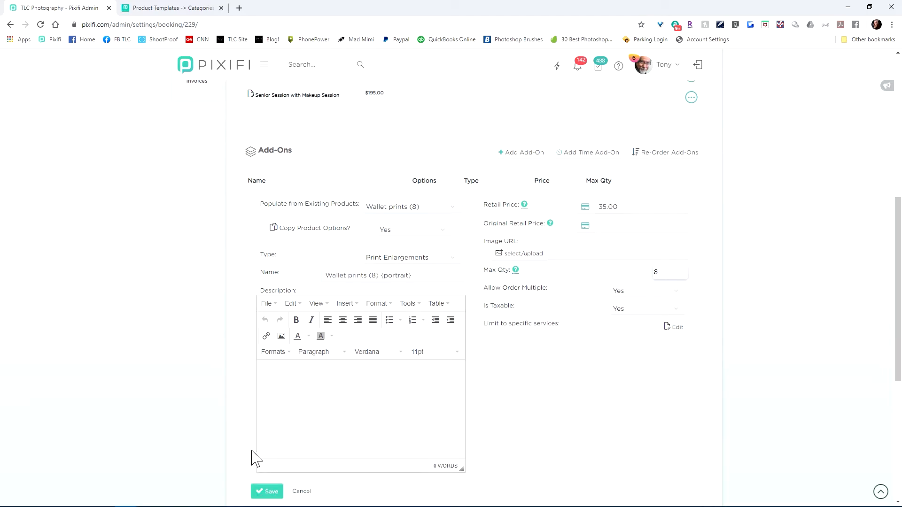
click(276, 428)
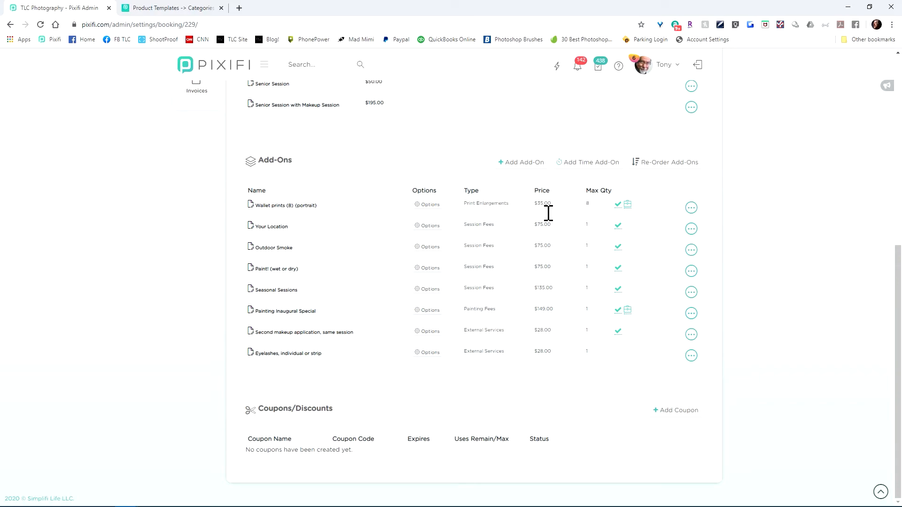
Step: Remove the wallet prints add-on from the booking page and confirm its deletion
click(701, 211)
click(638, 278)
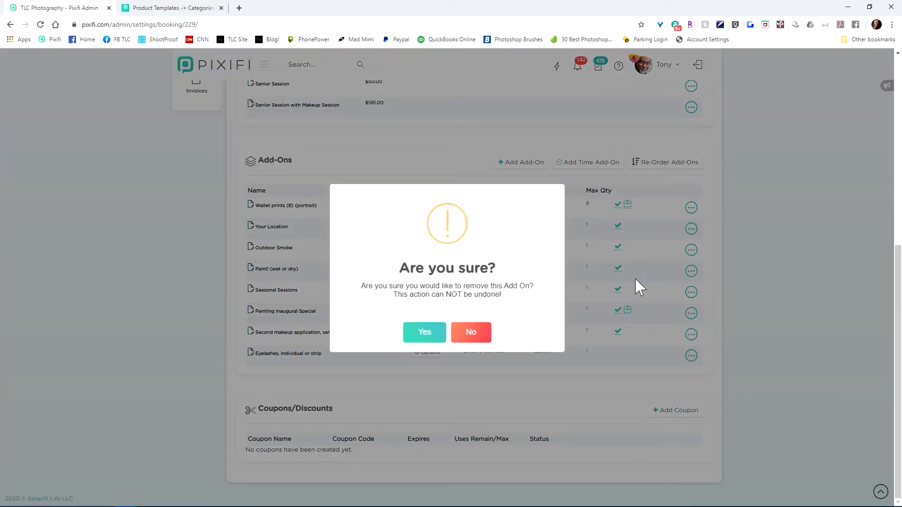
click(428, 334)
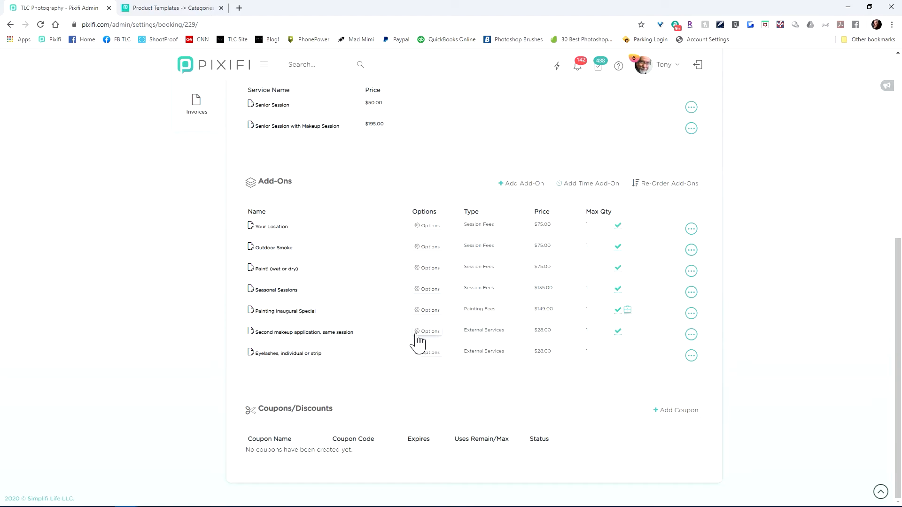
Step: Open the product templates list under Products and Services and show templates from all years
scroll(167, 367, up, 7)
mouse_move(201, 249)
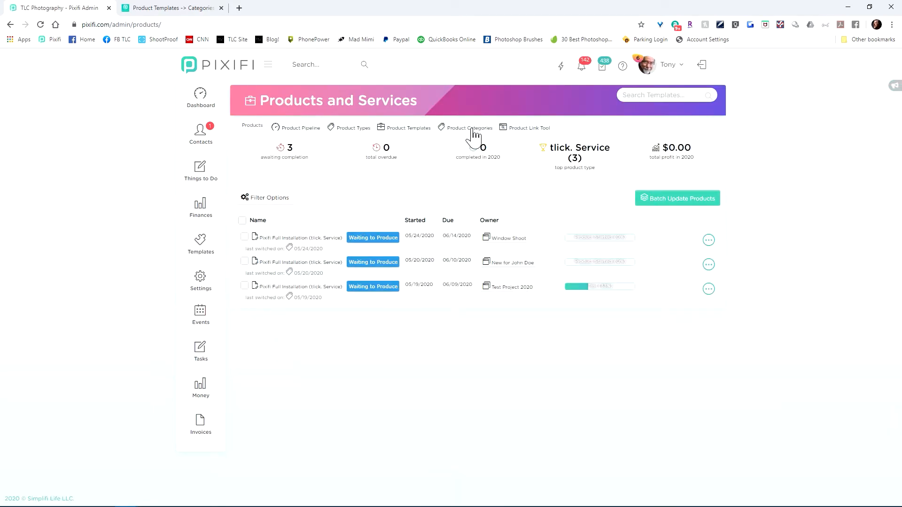
click(471, 128)
click(412, 129)
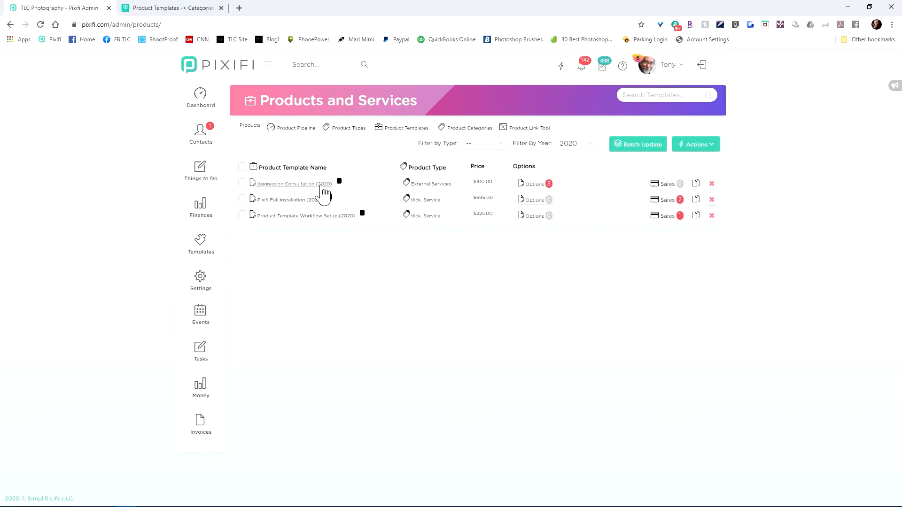
click(576, 145)
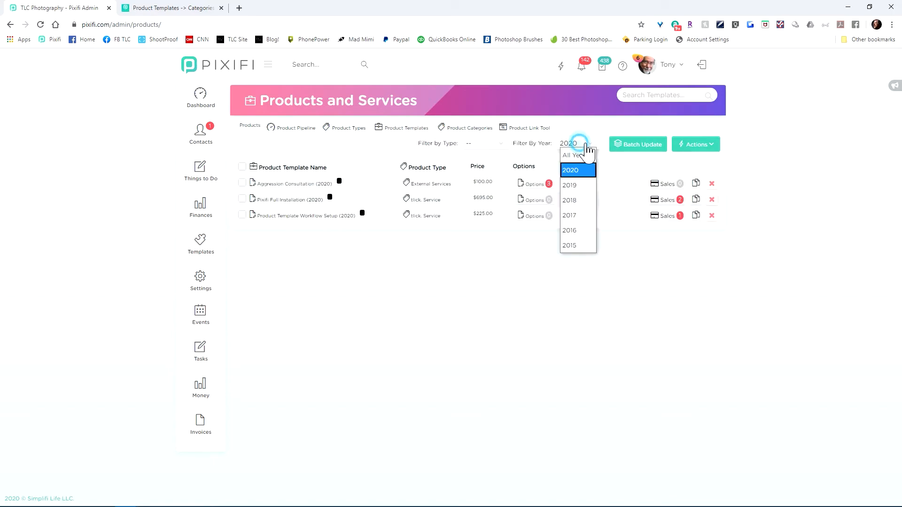
click(581, 155)
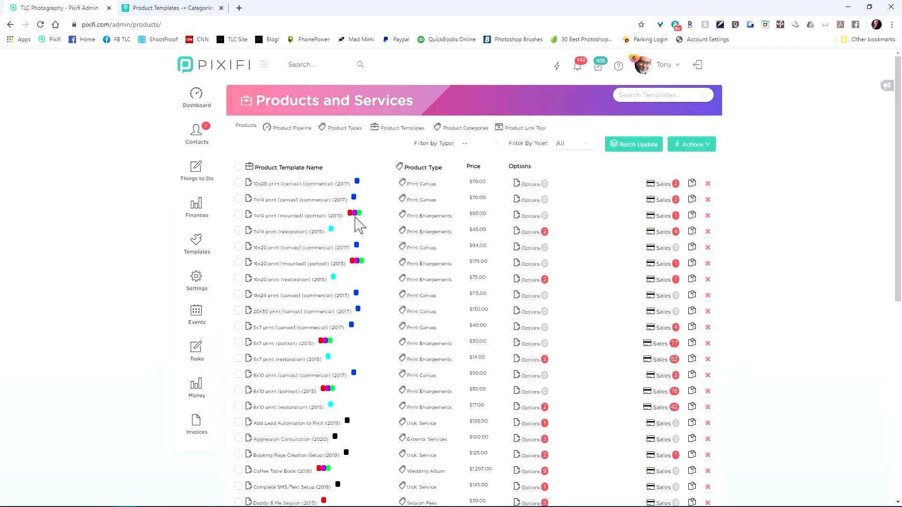
Step: View the details of the 11x14 print [mounted] (portrait) template and close them without saving
click(300, 217)
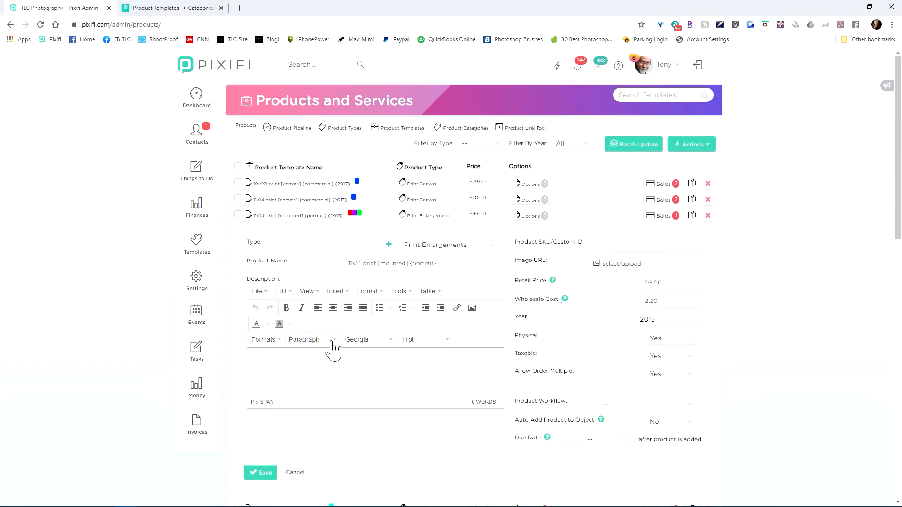
scroll(305, 382, down, 2)
click(303, 378)
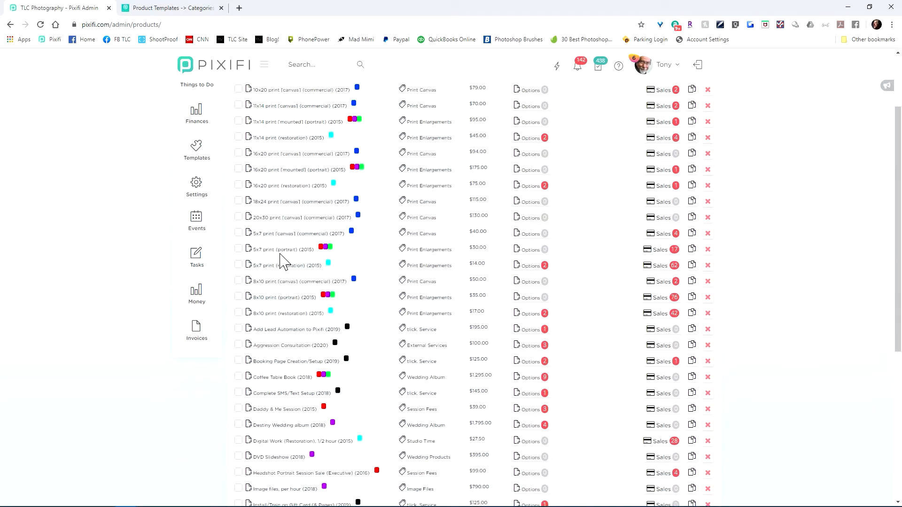
Step: Select the 18x24, 20x30 and 5x7 commercial canvas print templates and set up a batch update with the Assign Categories action
click(238, 201)
click(239, 217)
click(238, 233)
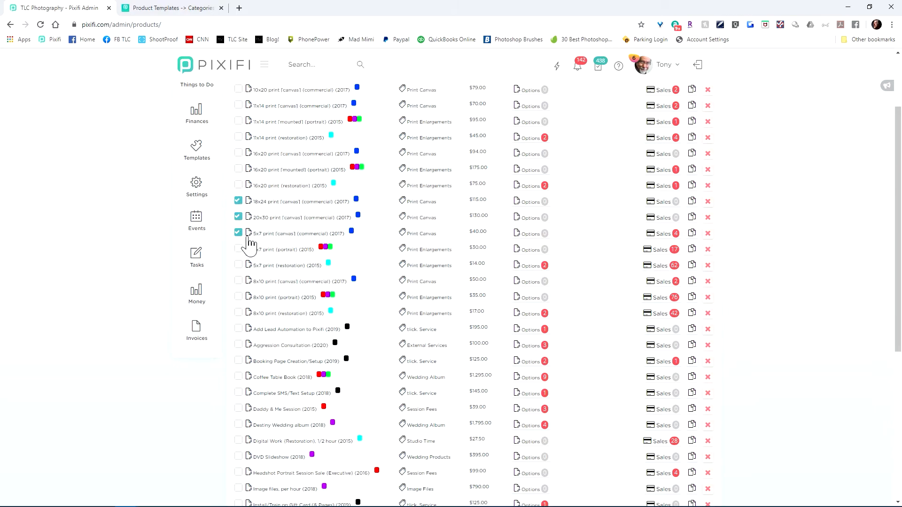
scroll(540, 263, up, 2)
click(655, 146)
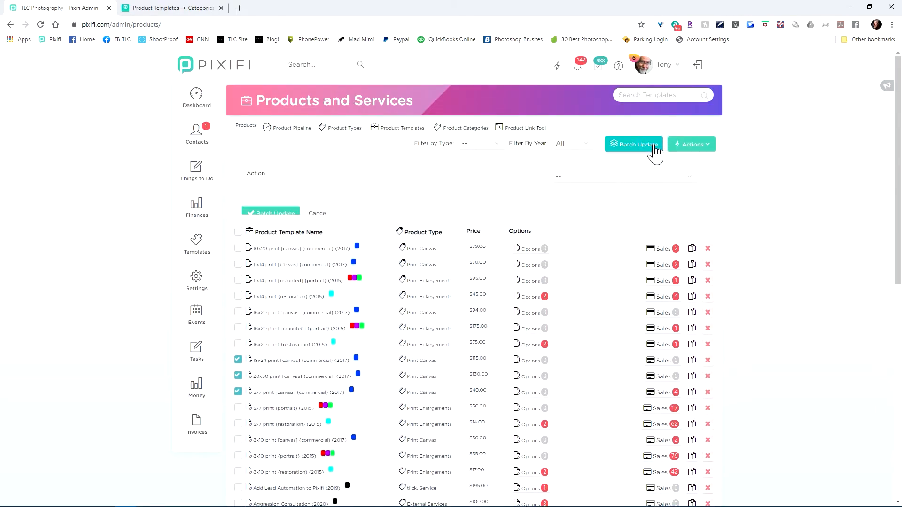
click(617, 177)
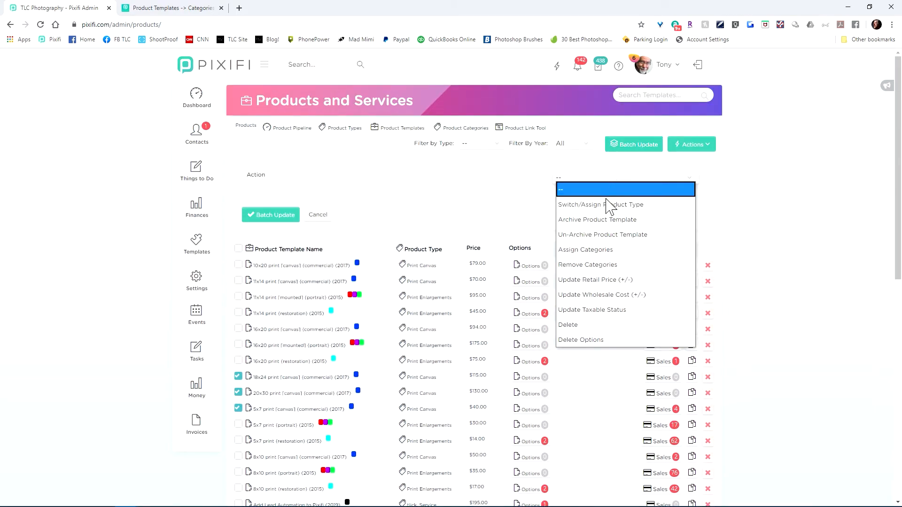
click(605, 253)
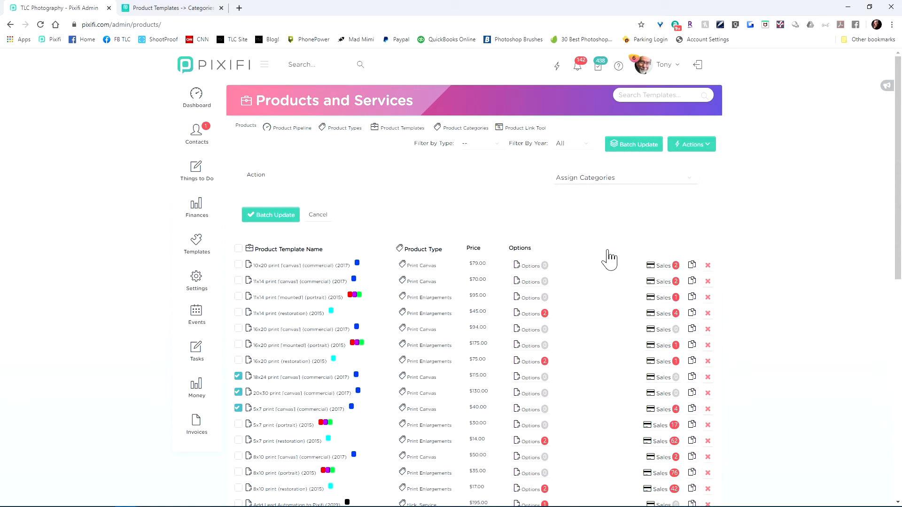
scroll(599, 256, down, 6)
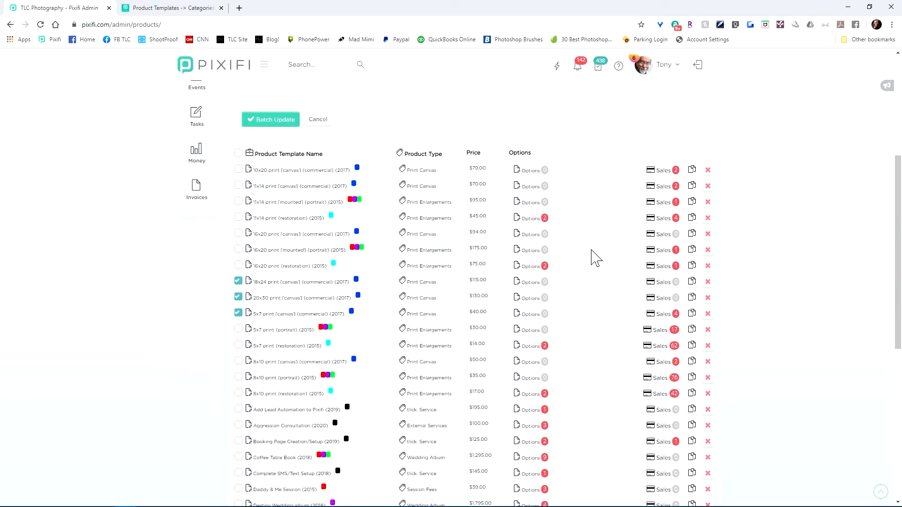
scroll(593, 257, up, 5)
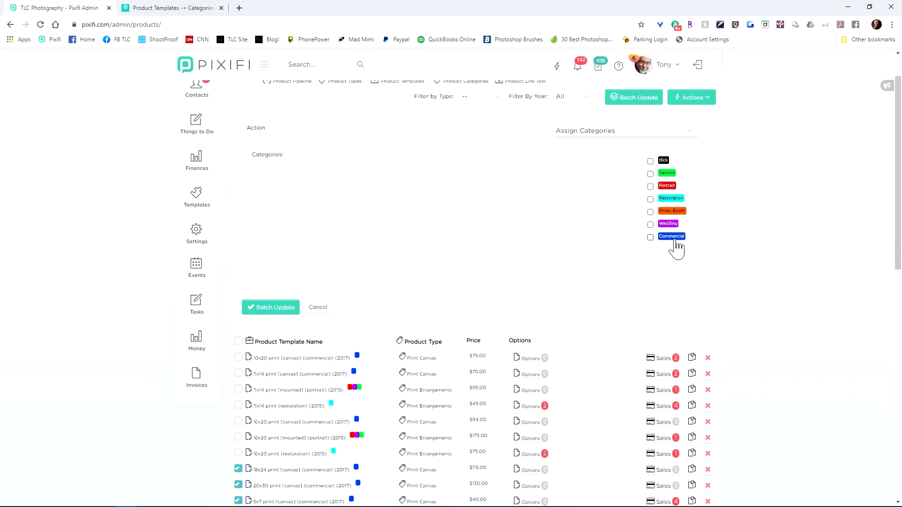
Step: Mark tlick, Seniors, Restoration, Photo Booth and Wedding as categories to assign, check the selected templates, and cancel the batch update
click(650, 200)
click(651, 173)
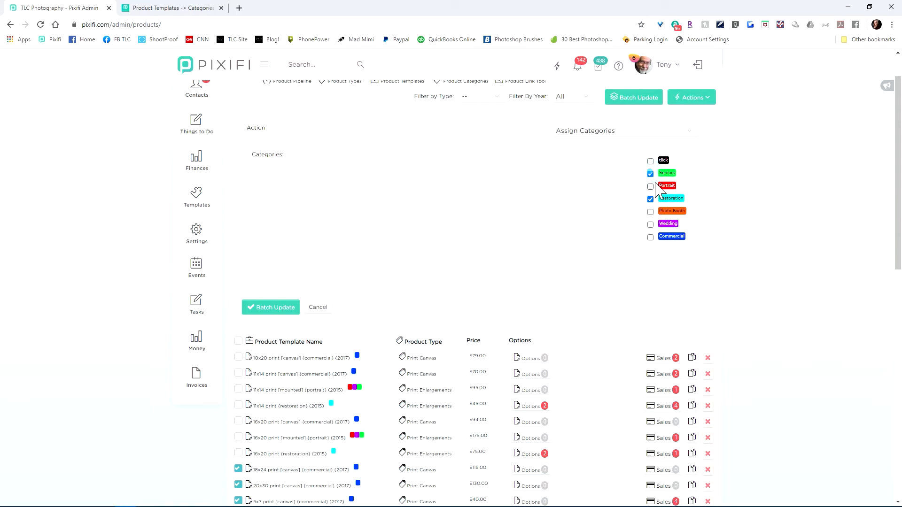
click(651, 161)
click(649, 225)
click(650, 237)
click(651, 211)
scroll(421, 305, down, 5)
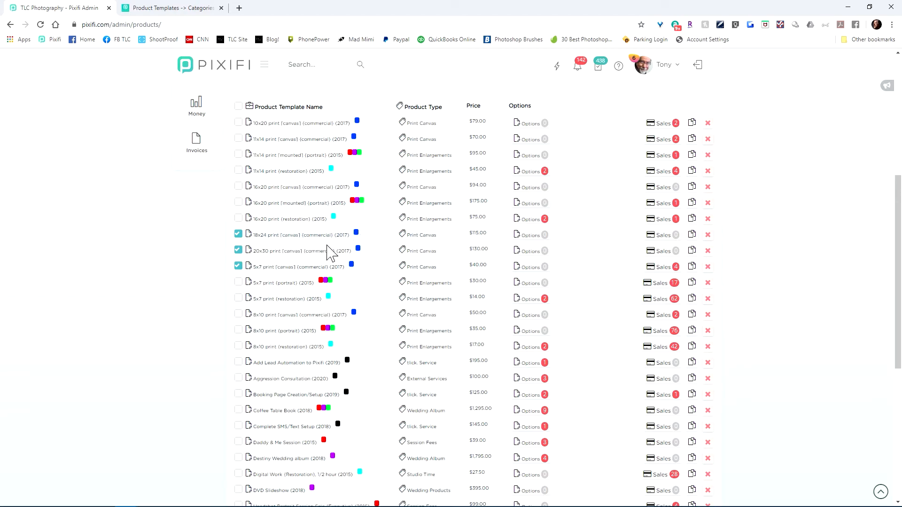
scroll(371, 282, up, 6)
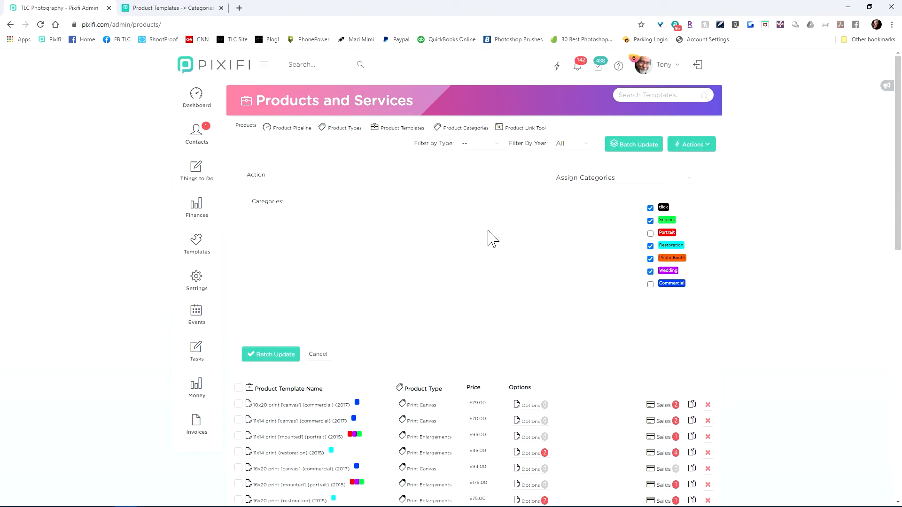
click(318, 355)
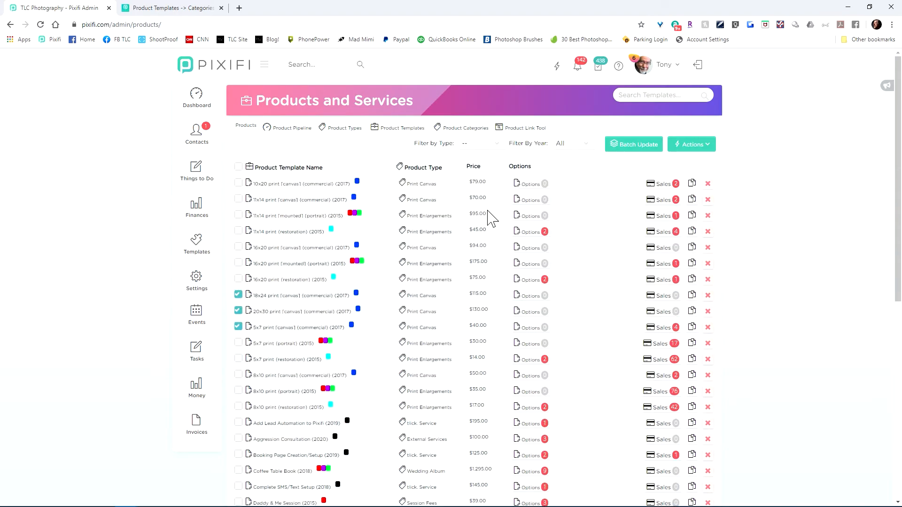
Step: Reopen the batch update for the checked canvas prints, choose the Remove Categories action and mark Commercial as the category to remove
click(634, 146)
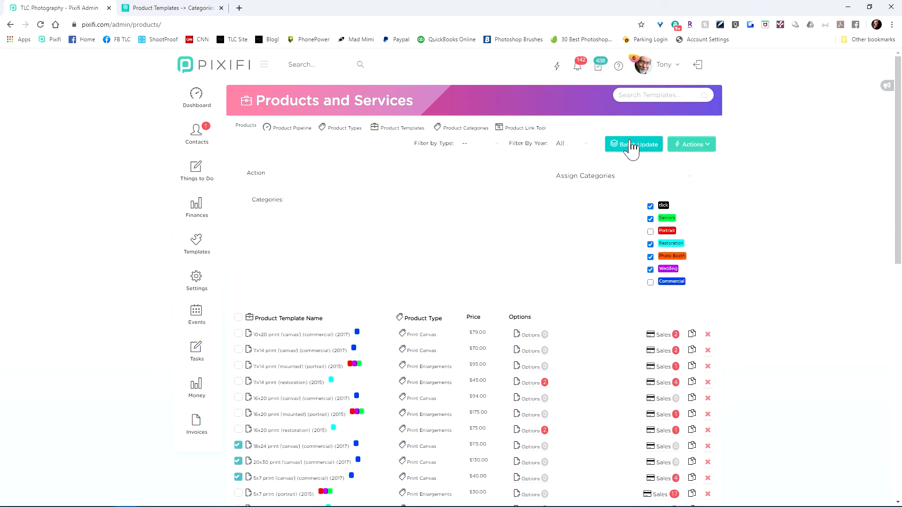
click(619, 182)
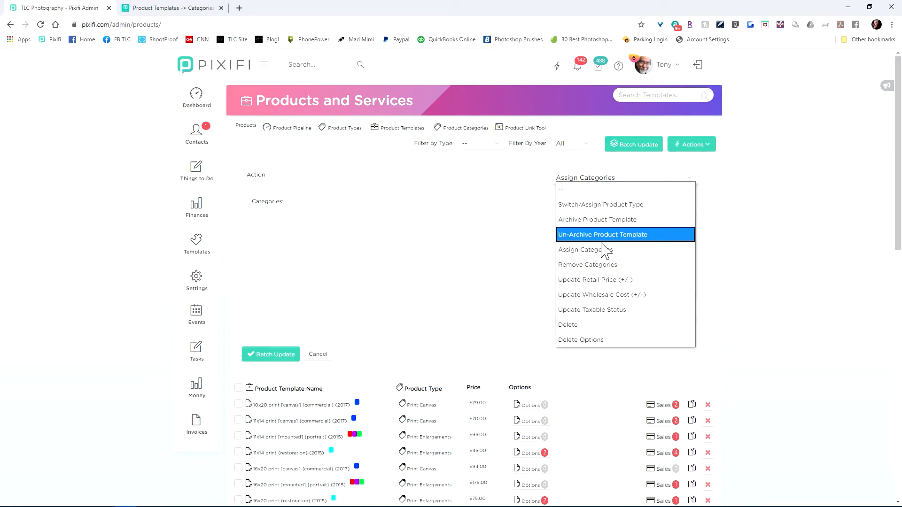
click(593, 266)
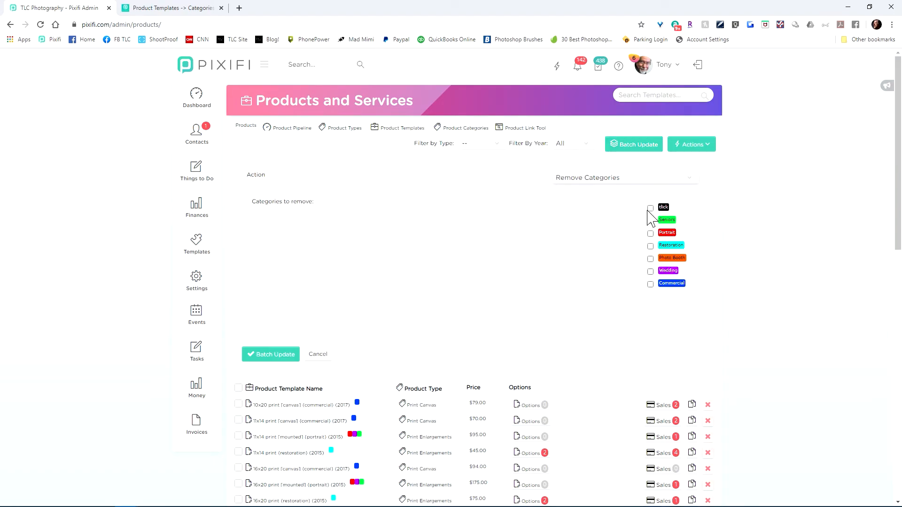
scroll(451, 302, down, 5)
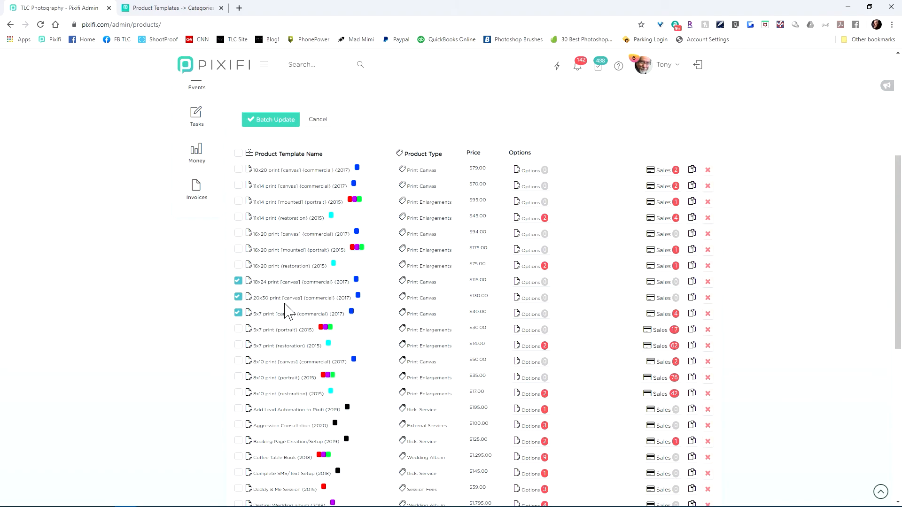
scroll(517, 228, up, 2)
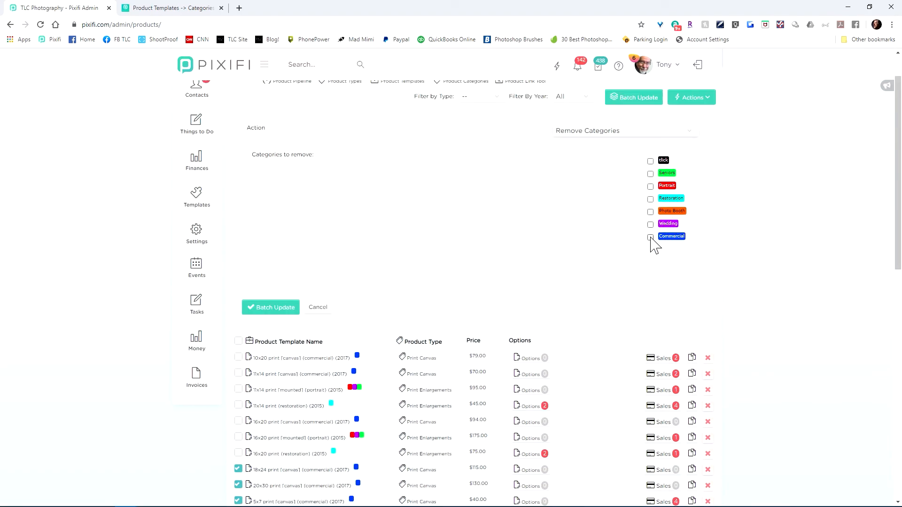
click(650, 238)
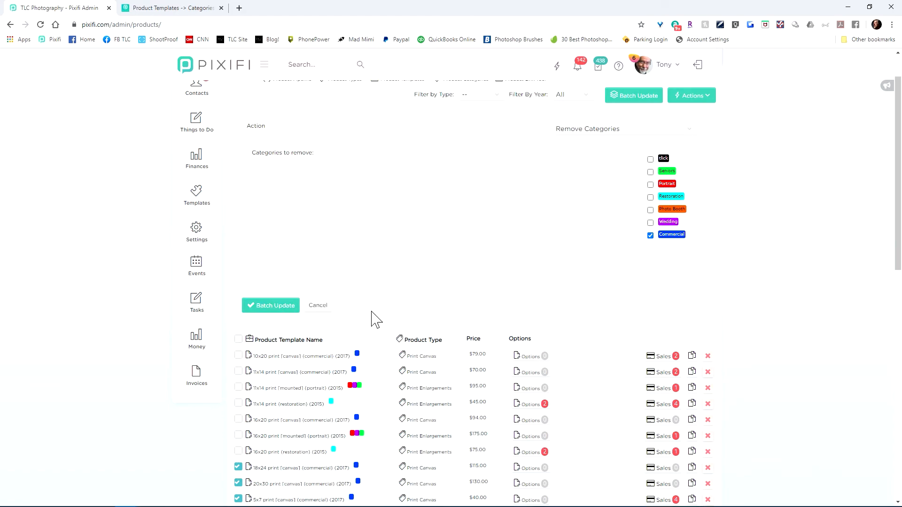
scroll(371, 316, down, 3)
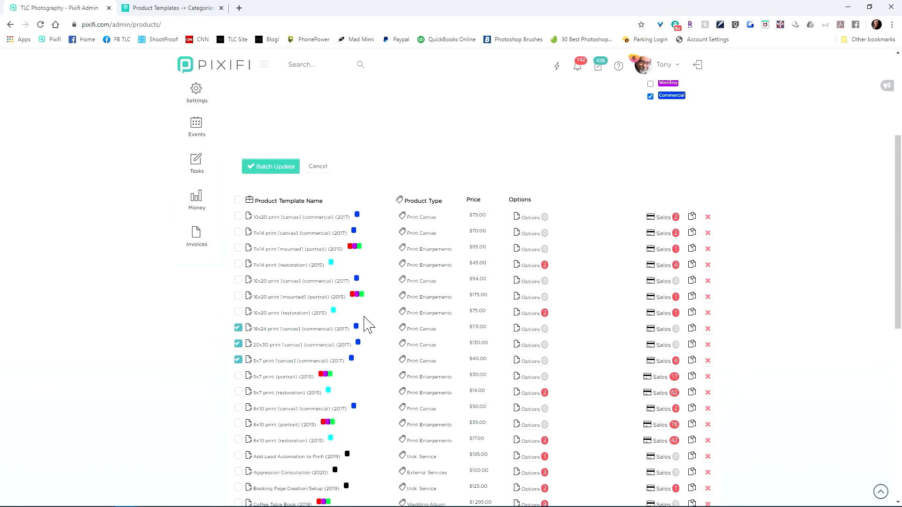
scroll(375, 329, up, 4)
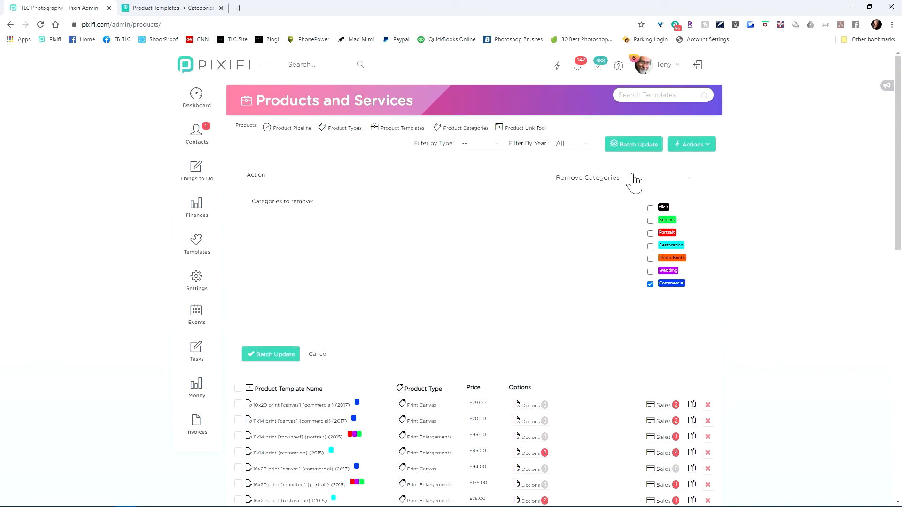
Step: Switch the batch action to Archive Product Template, and after that to Un-Archive Product Template, for the checked canvas prints
click(650, 178)
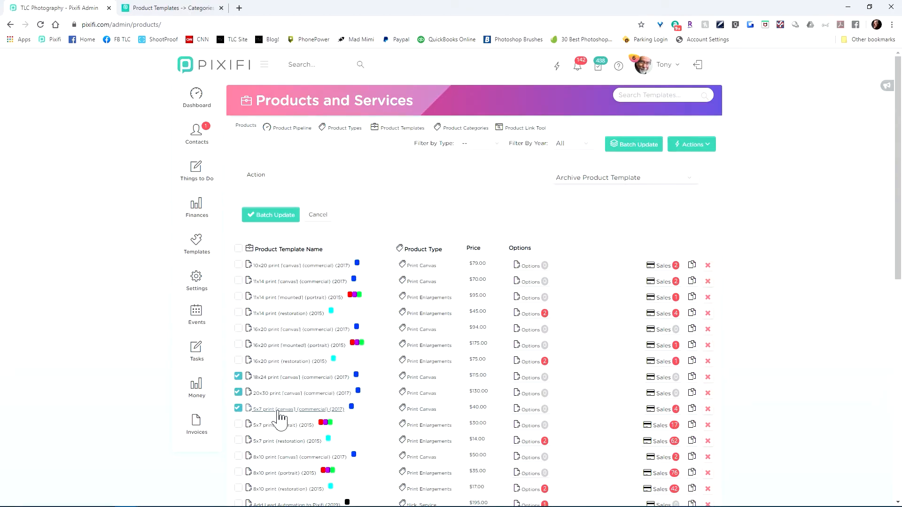
click(637, 181)
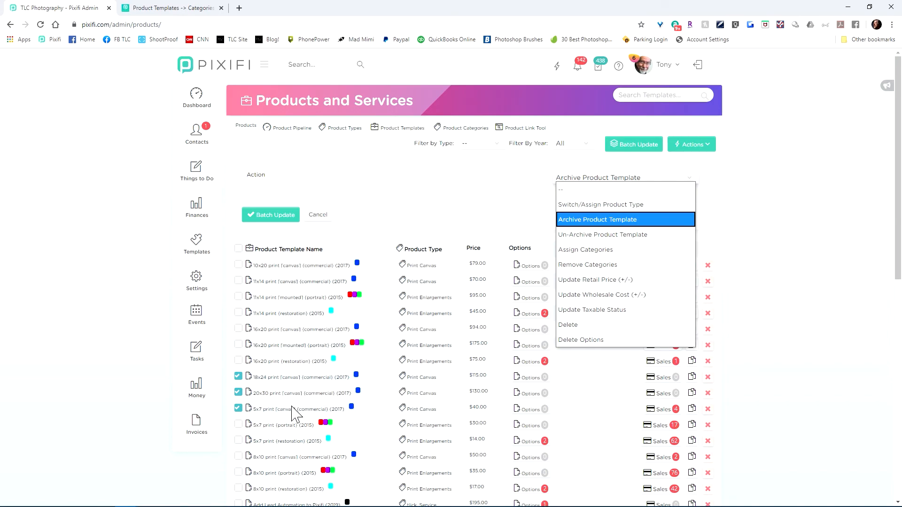
click(594, 236)
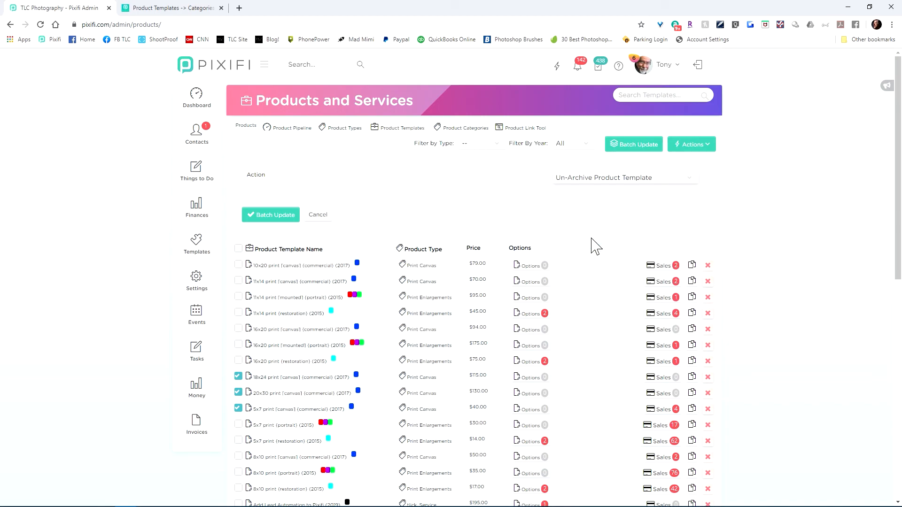